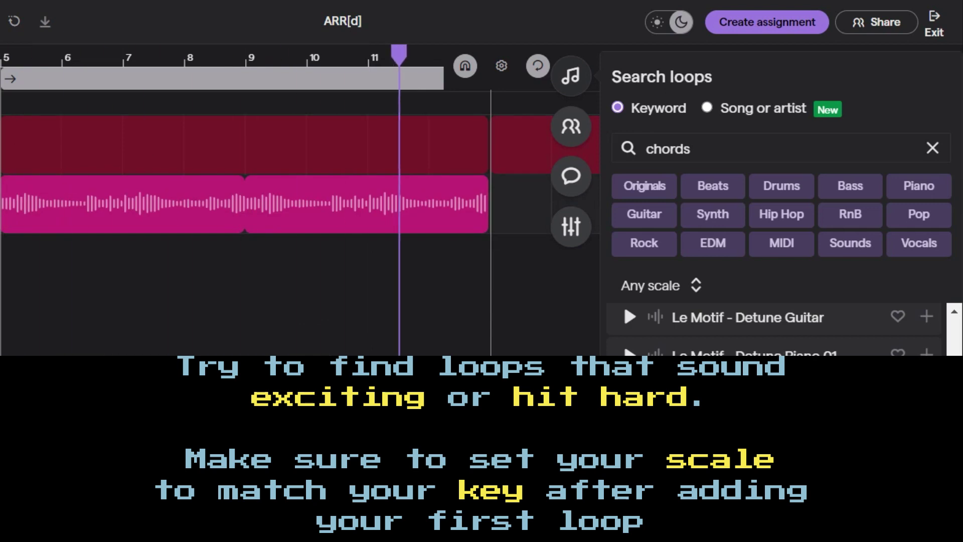
Set the loop scale filter to Major scale and search the loops for "melody".
{"action": "double_click", "coordinate": [668, 148]}
{"action": "left_click", "coordinate": [696, 285]}
{"action": "double_click", "coordinate": [819, 154]}
{"action": "type", "text": "melody"}
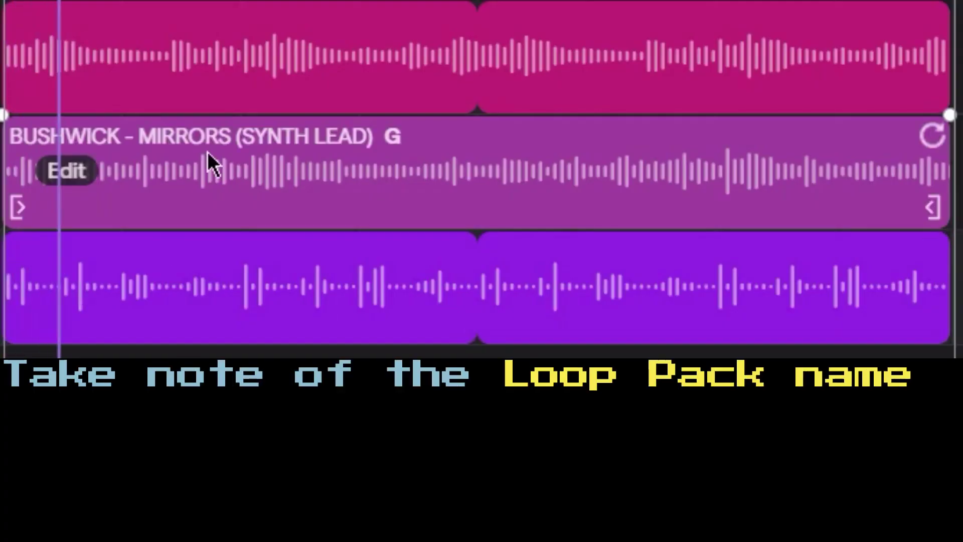
Check the names of the Chorus loops to identify which loop pack each one comes from.
{"action": "mouse_move", "coordinate": [388, 132]}
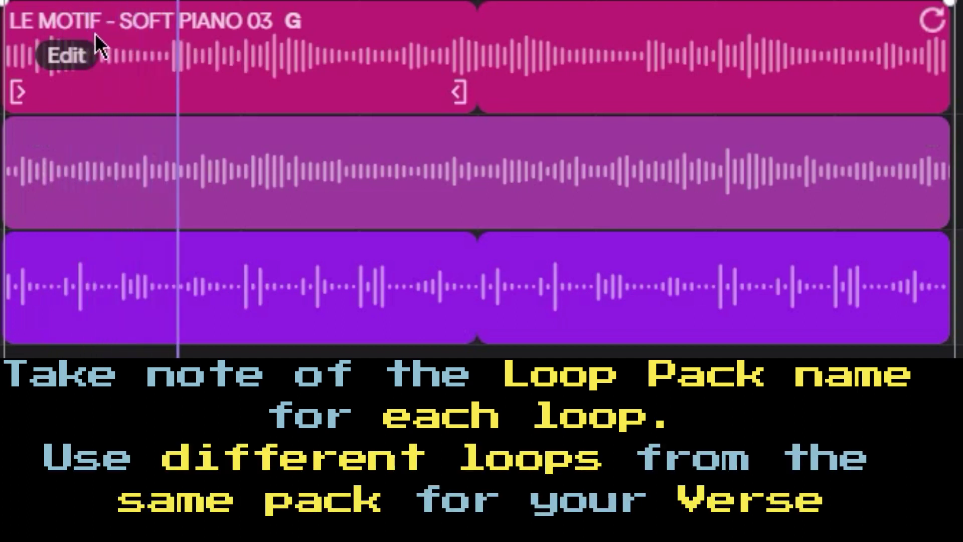
{"action": "mouse_move", "coordinate": [154, 191]}
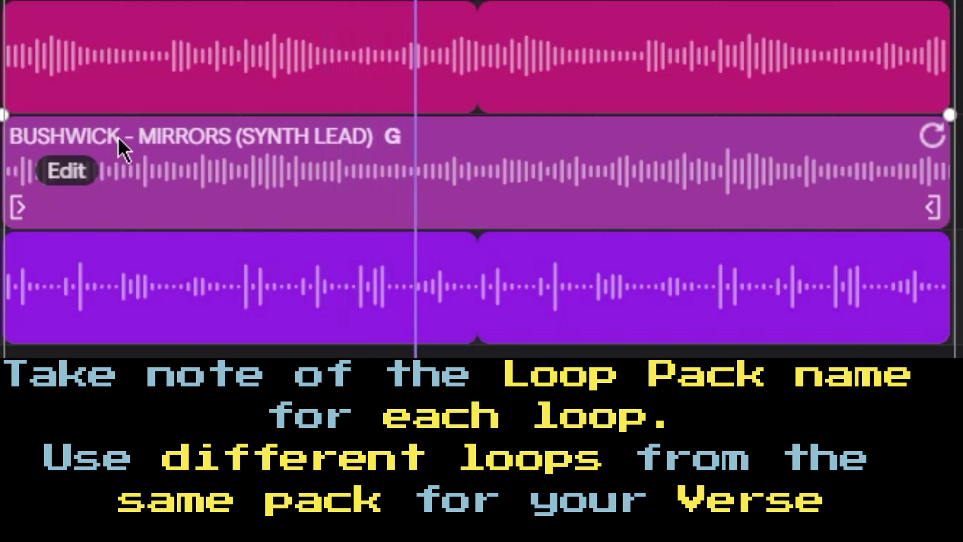
{"action": "mouse_move", "coordinate": [185, 310]}
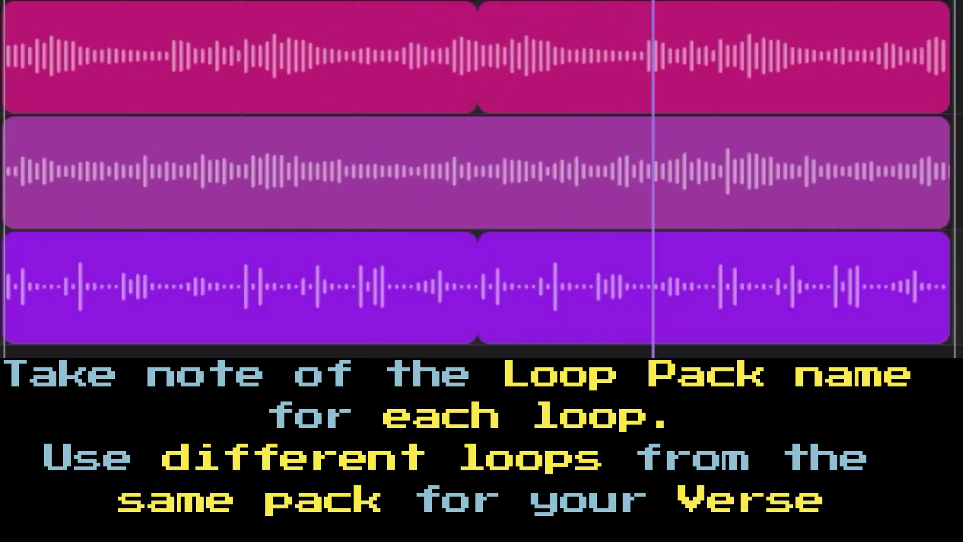
{"action": "scroll", "coordinate": [482, 179], "scroll_direction": "right", "scroll_amount": 5}
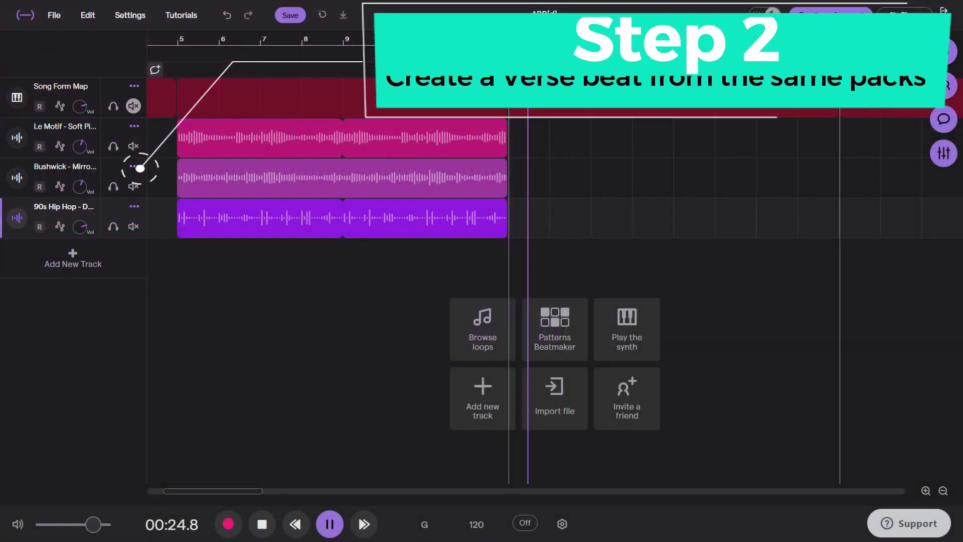
Search the loops for "le motif soft" and audition Le Motif - Soft Piano 02 for the Verse at bar 13.
{"action": "left_click", "coordinate": [948, 54]}
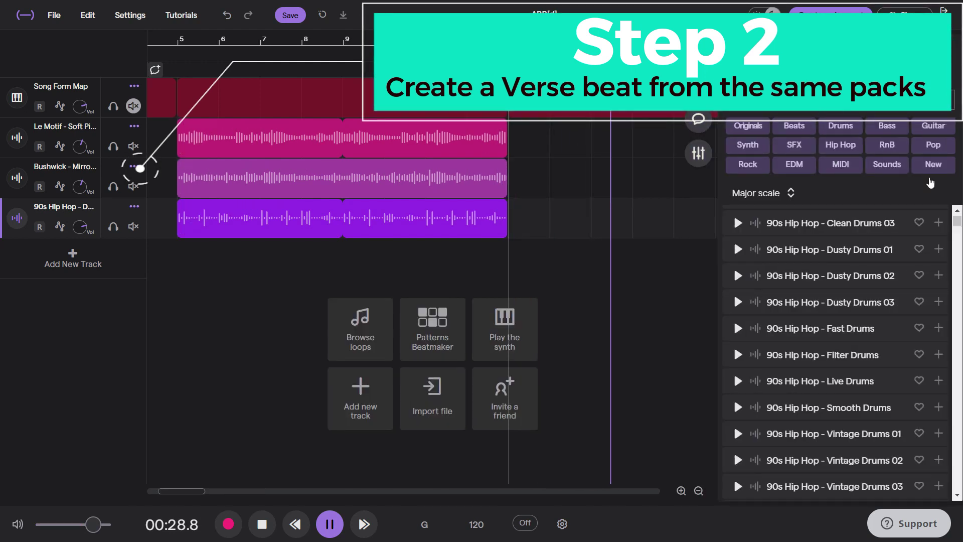
{"action": "type", "text": "let mo"}
{"action": "key", "text": "BackSpace"}
{"action": "key", "text": "BackSpace"}
{"action": "key", "text": "BackSpace"}
{"action": "key", "text": "BackSpace"}
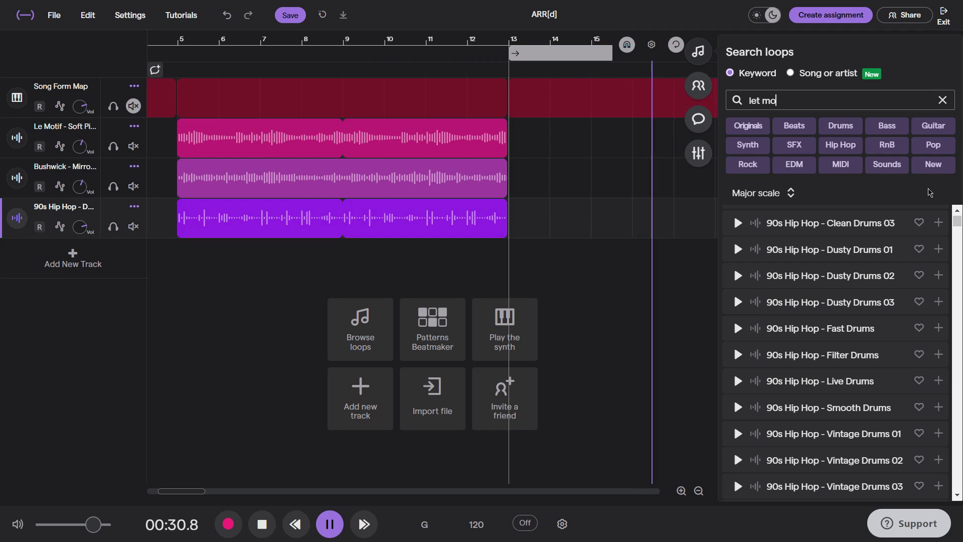
{"action": "type", "text": "motif soft"}
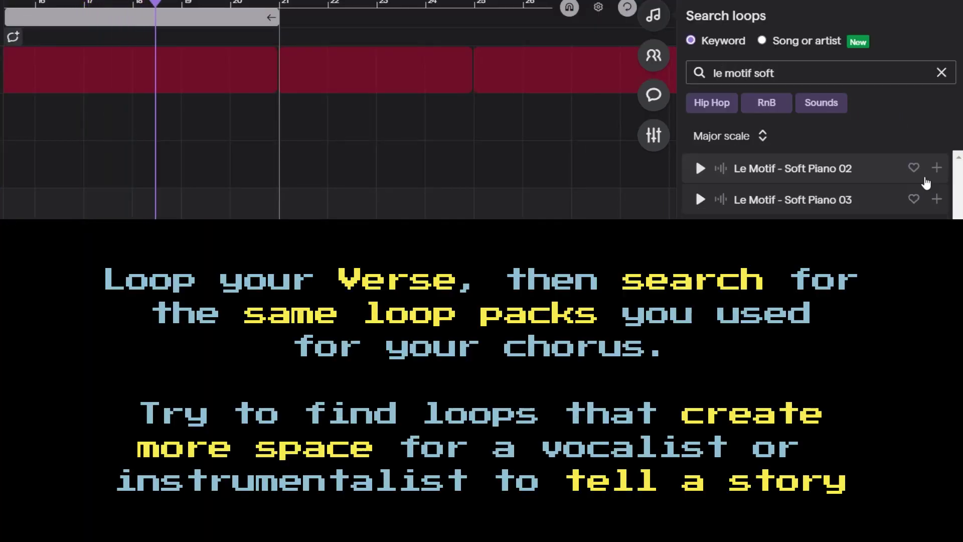
{"action": "left_click", "coordinate": [700, 168]}
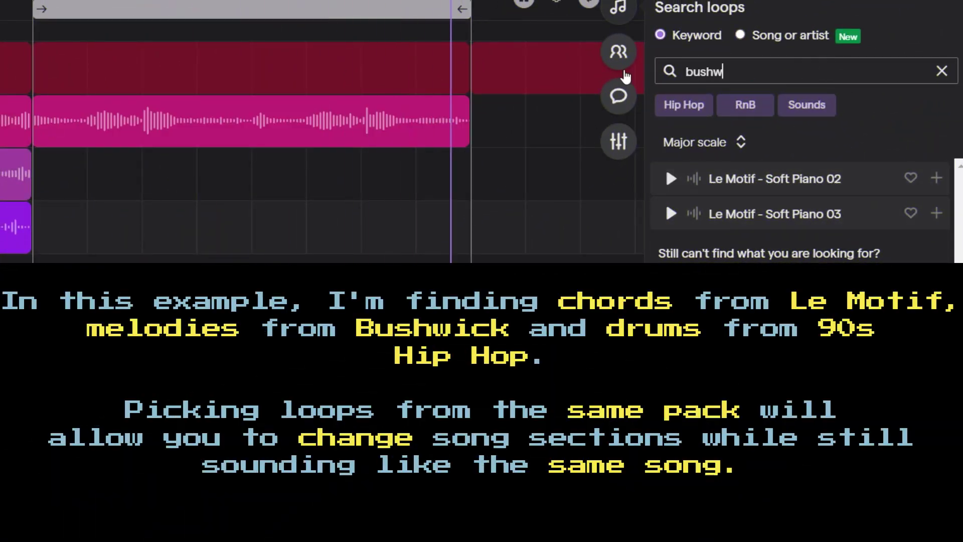
Search the loops for "bushwick synth lead" and audition the Gates and Honesty synth leads for the Verse melody.
{"action": "type", "text": "shwick"}
{"action": "left_click", "coordinate": [321, 173]}
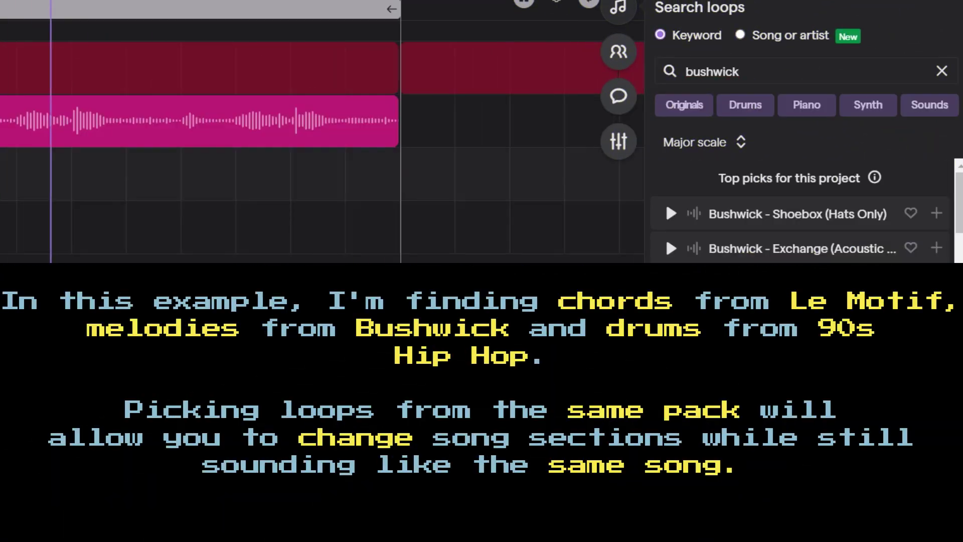
{"action": "left_click", "coordinate": [703, 72]}
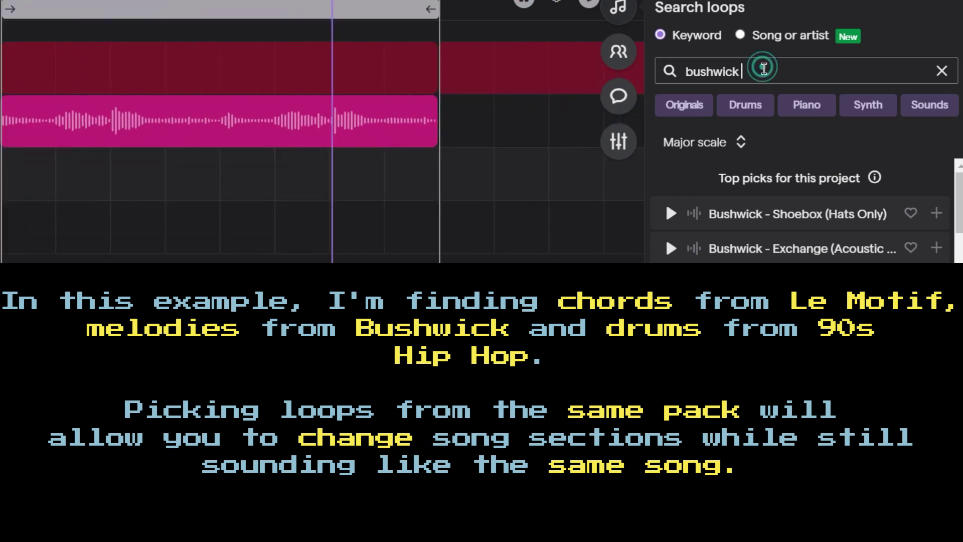
{"action": "type", "text": "synth lead"}
{"action": "left_click", "coordinate": [671, 179]}
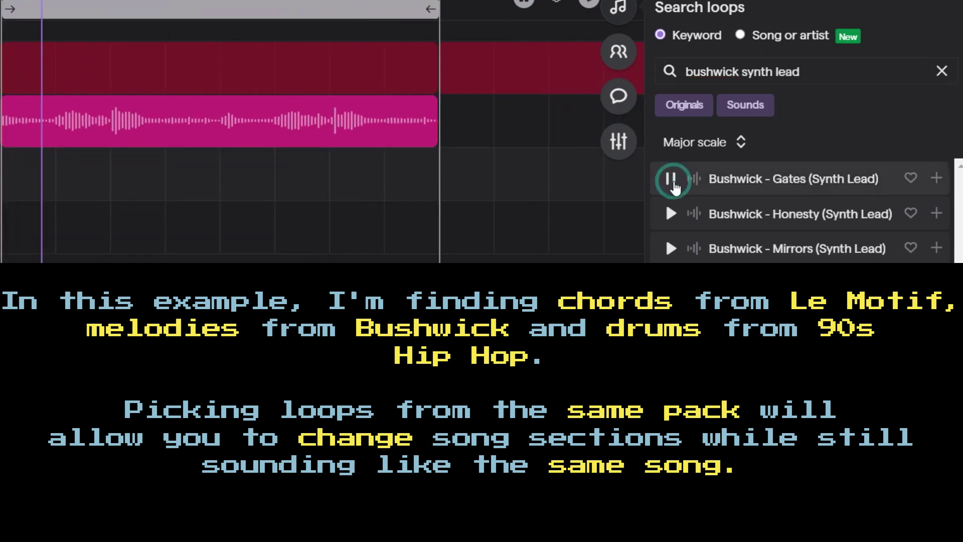
{"action": "left_click", "coordinate": [670, 214]}
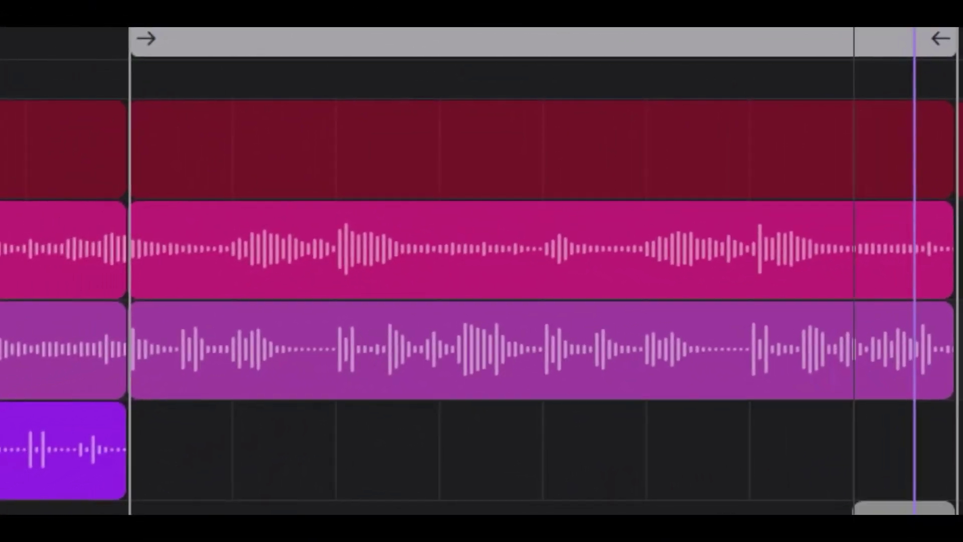
Fill the Verse at bars 13 to 21 on the drum track with a 90s Hip Hop drum loop.
{"action": "left_click_drag", "start_coordinate": [0, 437], "coordinate": [100, 426]}
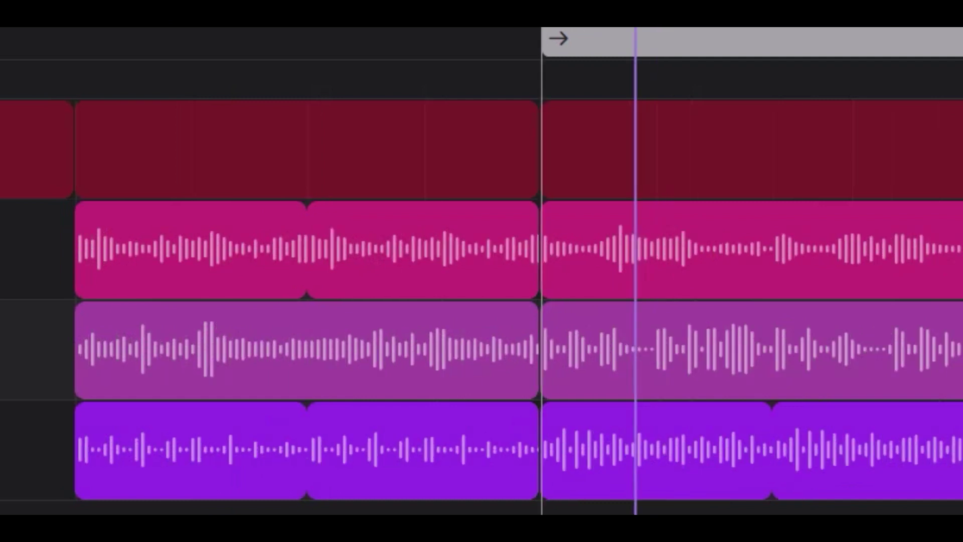
{"action": "scroll", "coordinate": [481, 271], "scroll_direction": "down", "scroll_amount": 3}
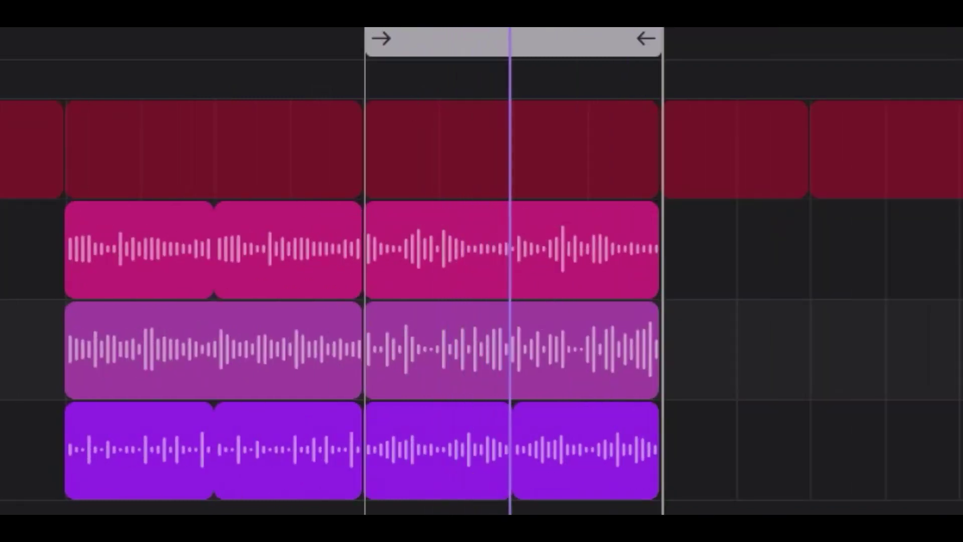
{"action": "scroll", "coordinate": [559, 221], "scroll_direction": "down", "scroll_amount": 2}
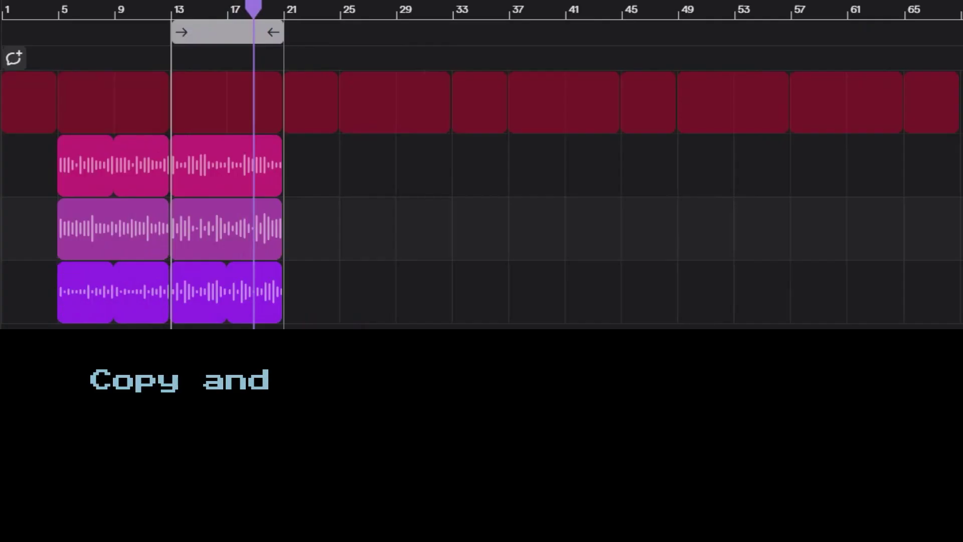
Copy the piano, synth lead and drum loops of the first Chorus and paste them into the Chorus at bar 25.
{"action": "left_click", "coordinate": [126, 453]}
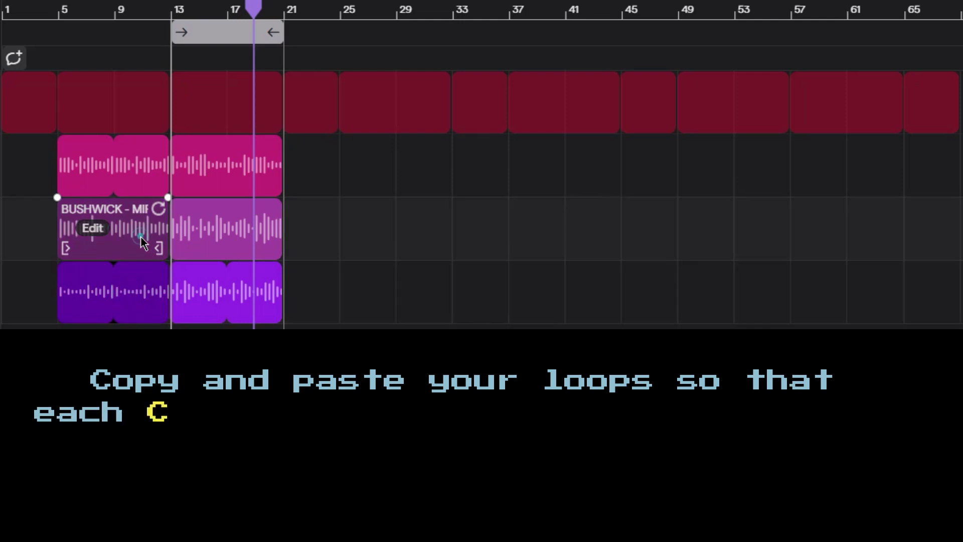
{"action": "left_click", "coordinate": [142, 163]}
{"action": "left_click", "coordinate": [141, 157], "text": "shift"}
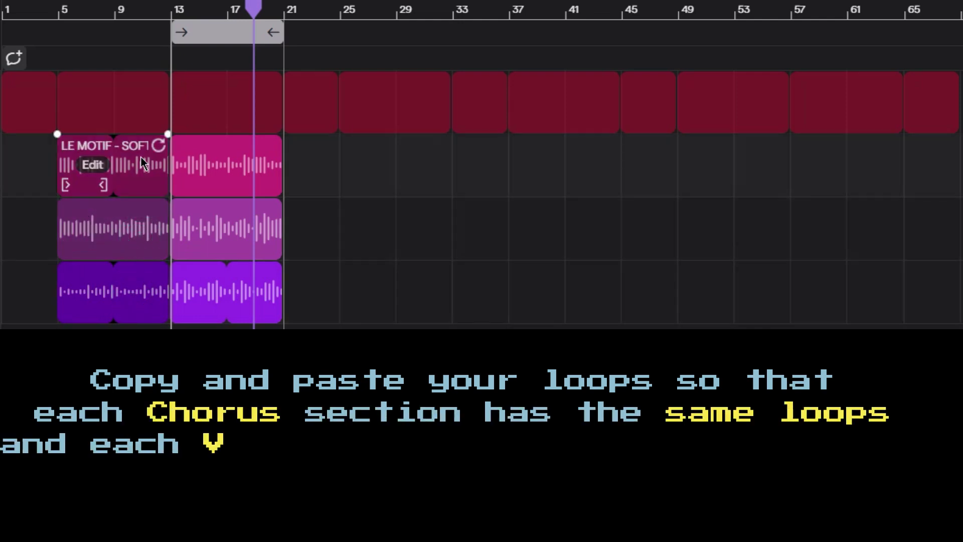
{"action": "left_click", "coordinate": [199, 164]}
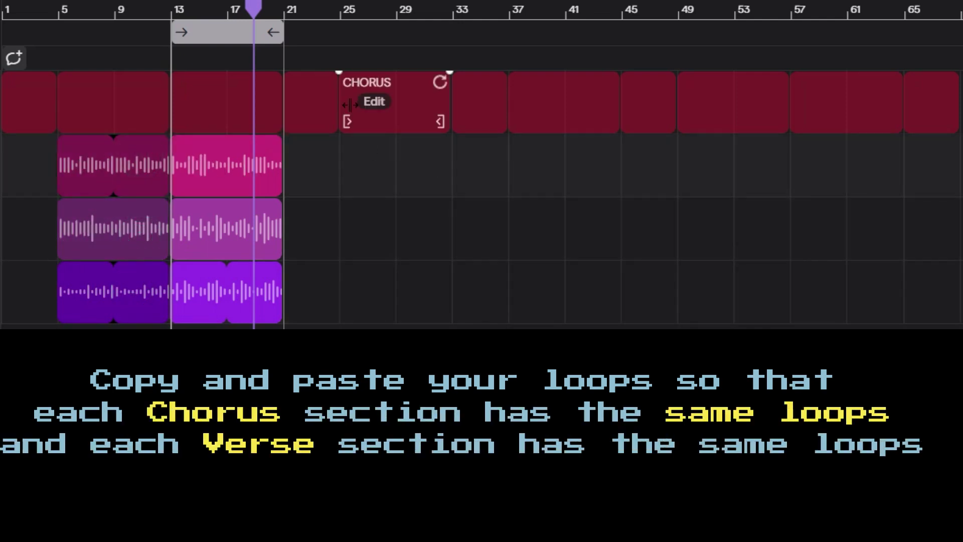
{"action": "left_click", "coordinate": [344, 166]}
{"action": "key", "text": "ctrl+v"}
Copy the three Verse loops at bar 13 and paste them into the section starting at bar 37.
{"action": "left_click", "coordinate": [240, 203]}
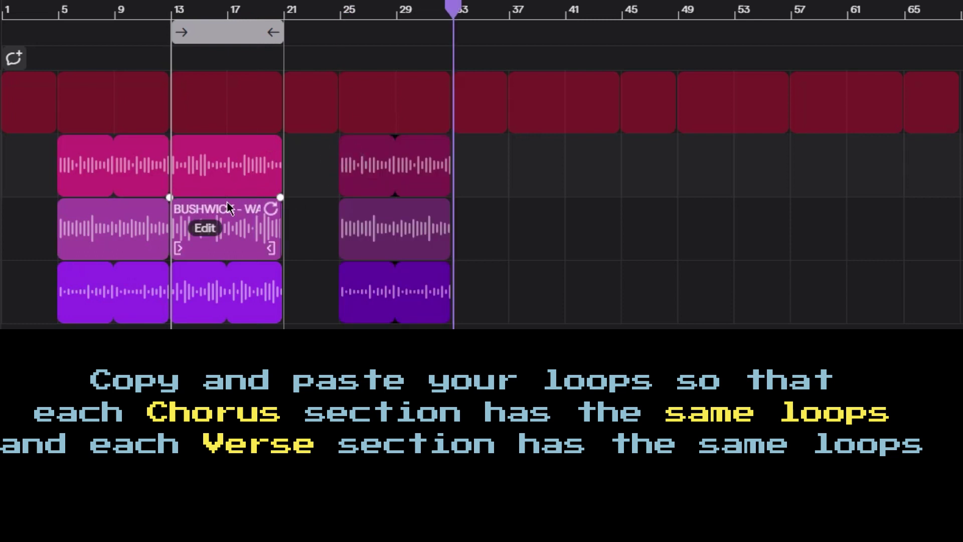
{"action": "left_click", "coordinate": [228, 170]}
{"action": "left_click", "coordinate": [238, 236], "text": "shift"}
{"action": "left_click", "coordinate": [246, 296], "text": "shift"}
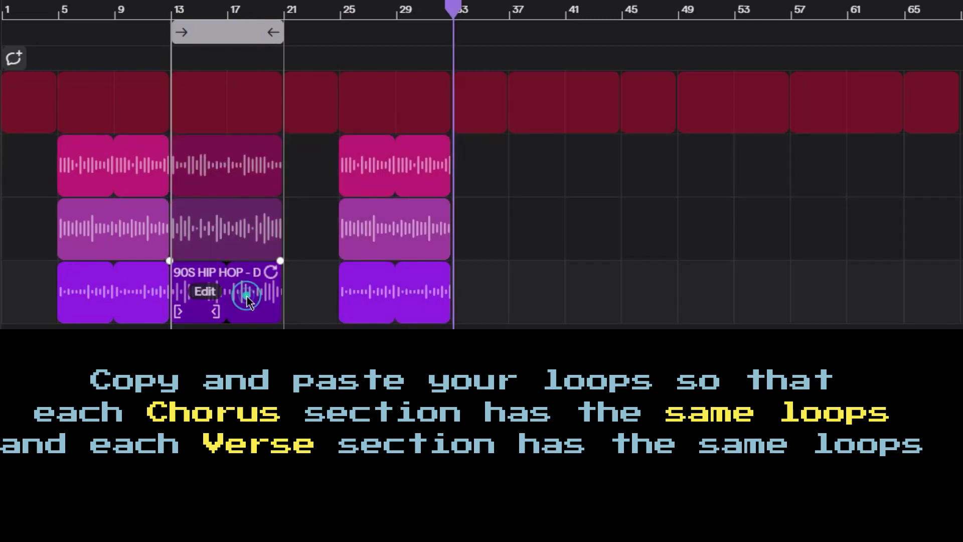
{"action": "left_click", "coordinate": [517, 162]}
{"action": "key", "text": "ctrl+v"}
Copy the three Chorus loops at bar 25 and paste them at bar 49 and again at bar 57.
{"action": "left_click", "coordinate": [402, 229]}
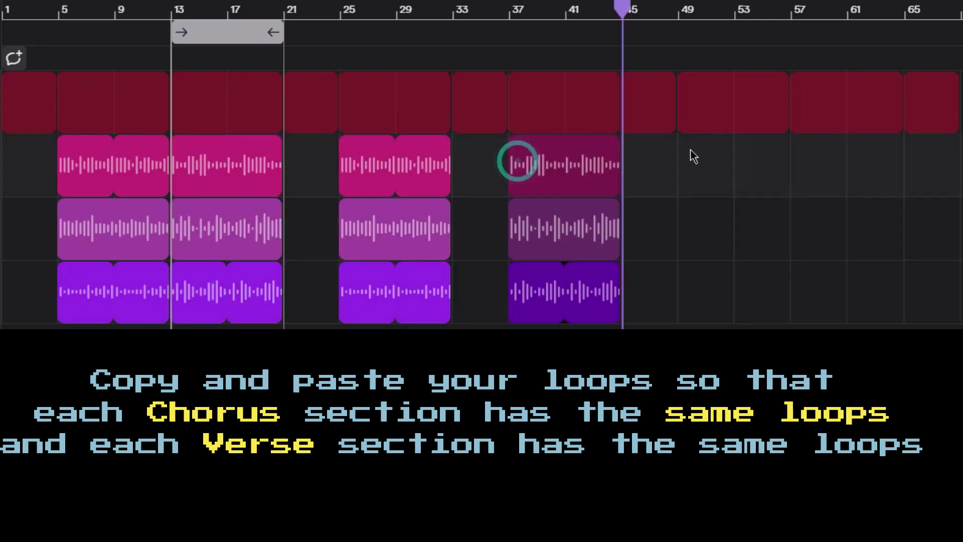
{"action": "left_click", "coordinate": [415, 173]}
{"action": "left_click", "coordinate": [411, 226], "text": "shift"}
{"action": "left_click", "coordinate": [413, 309], "text": "shift"}
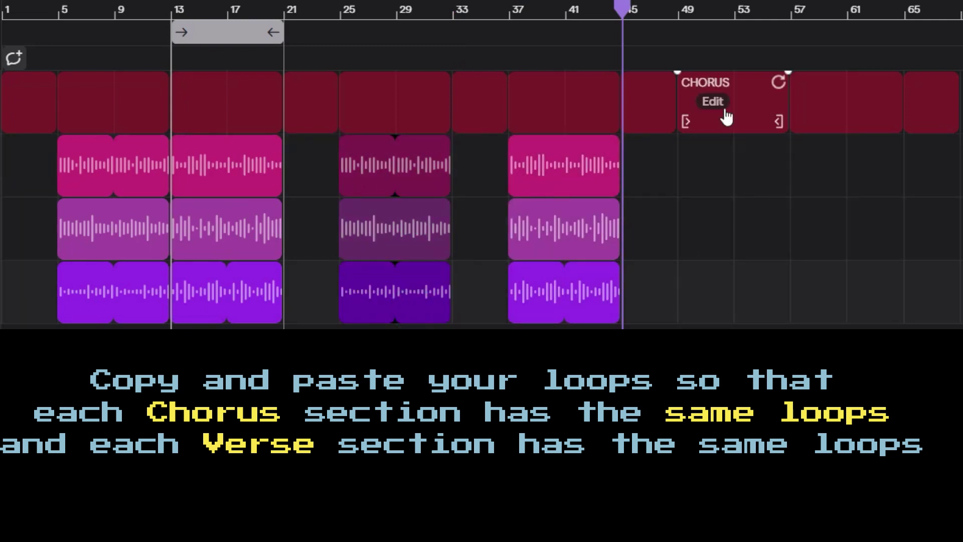
{"action": "left_click", "coordinate": [671, 181]}
{"action": "key", "text": "ctrl+v"}
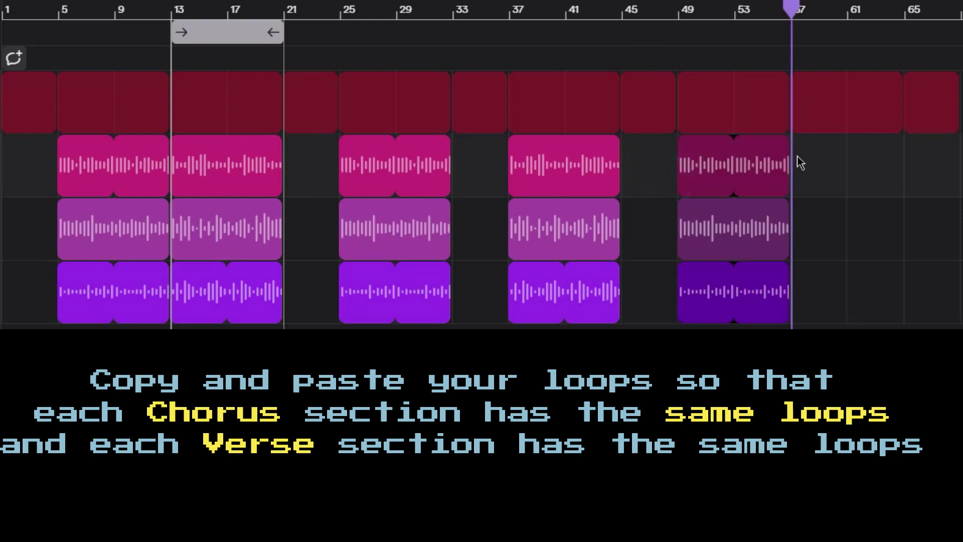
{"action": "key", "text": "ctrl+v"}
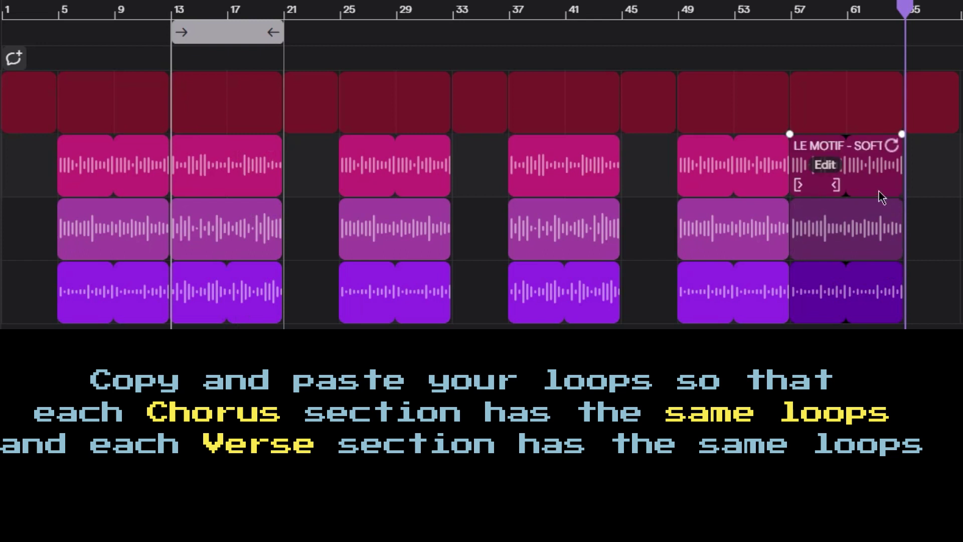
Paste the three Chorus loops into the Outro at bar 65.
{"action": "left_click_drag", "start_coordinate": [891, 334], "coordinate": [819, 164]}
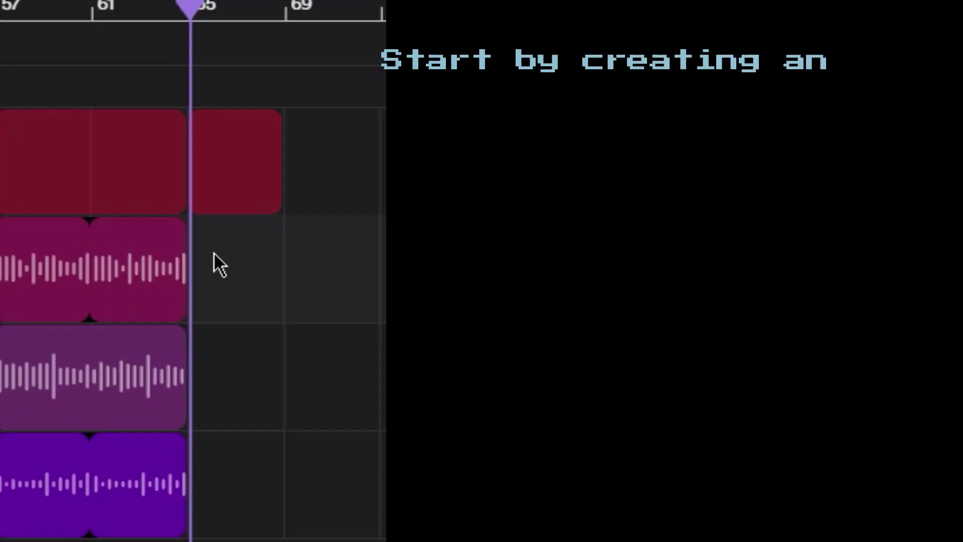
{"action": "left_click", "coordinate": [213, 252]}
{"action": "key", "text": "ctrl+v"}
Shorten the piano, synth lead and drum loops in the Outro to 4 bars each, ending at bar 69.
{"action": "mouse_move", "coordinate": [321, 252]}
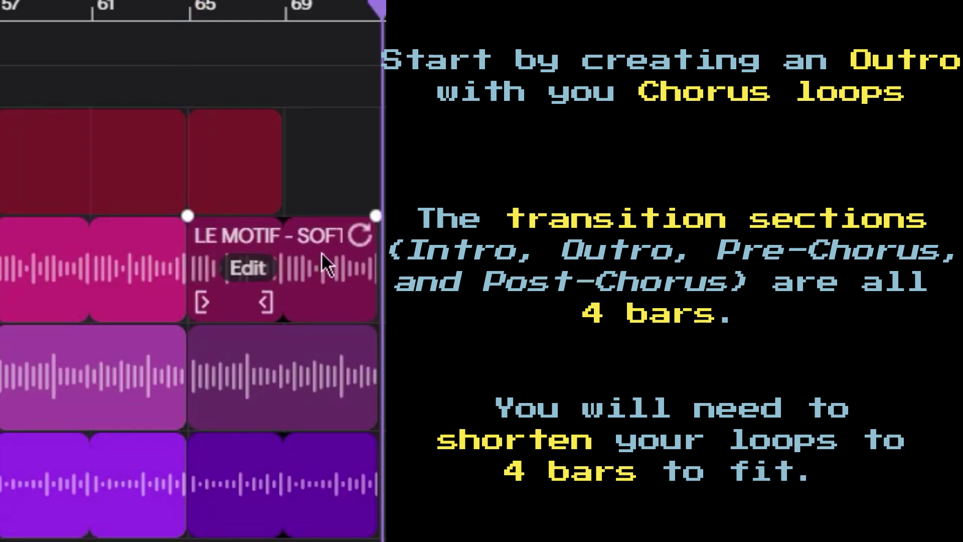
{"action": "left_click", "coordinate": [358, 237]}
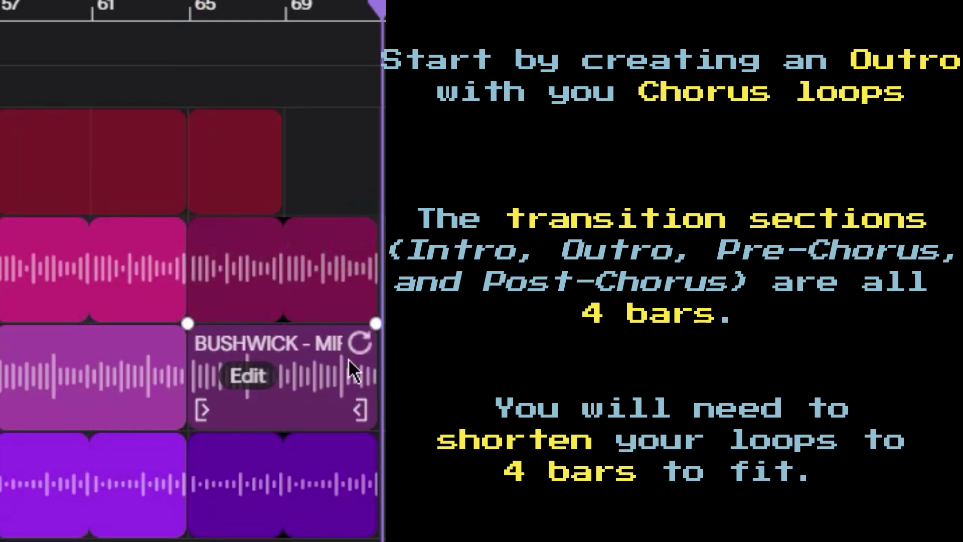
{"action": "left_click", "coordinate": [388, 311]}
{"action": "left_click_drag", "start_coordinate": [360, 227], "coordinate": [338, 221]}
{"action": "mouse_move", "coordinate": [365, 384]}
{"action": "left_click_drag", "start_coordinate": [369, 412], "coordinate": [285, 409]}
{"action": "mouse_move", "coordinate": [351, 495]}
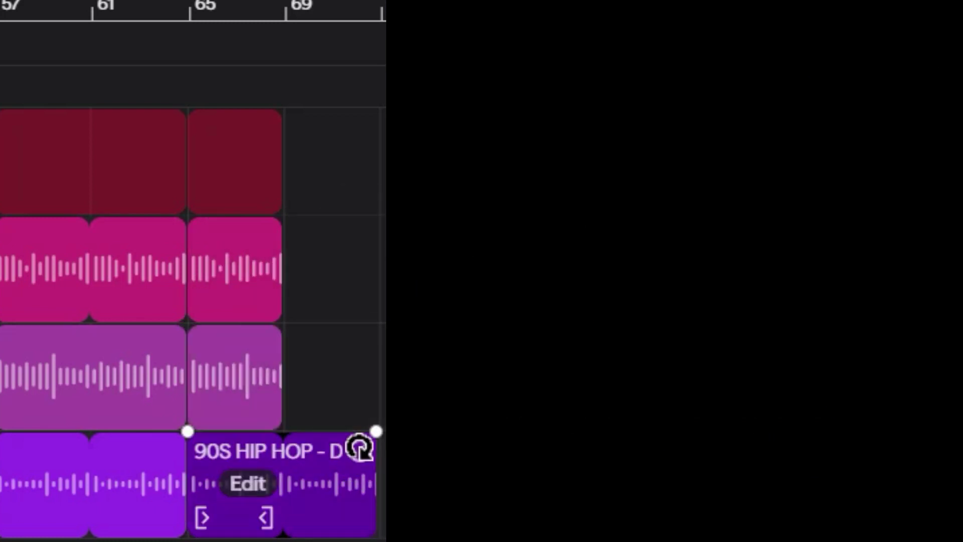
{"action": "left_click_drag", "start_coordinate": [359, 447], "coordinate": [283, 447]}
Delete the Bushwick synth lead loop from the Outro.
{"action": "mouse_move", "coordinate": [263, 166]}
{"action": "mouse_move", "coordinate": [265, 292]}
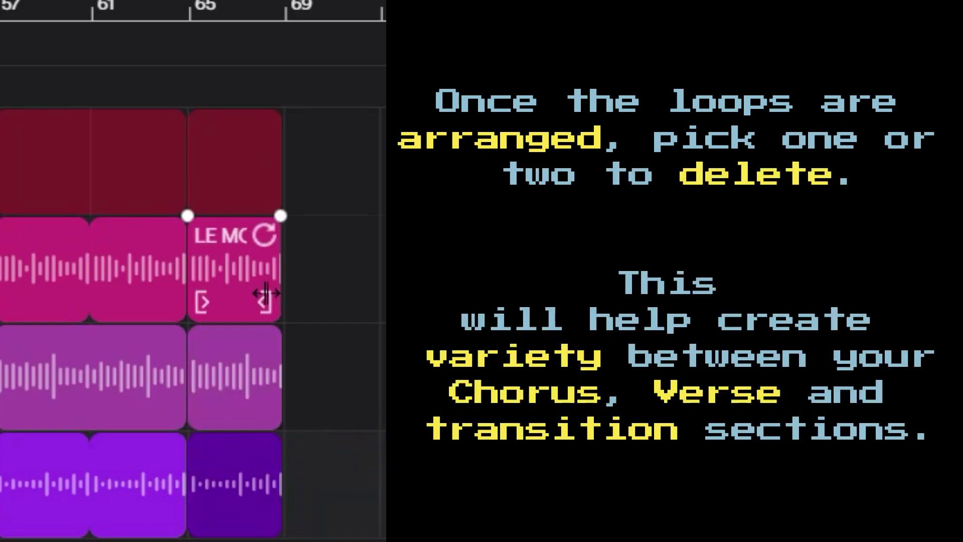
{"action": "mouse_move", "coordinate": [245, 386]}
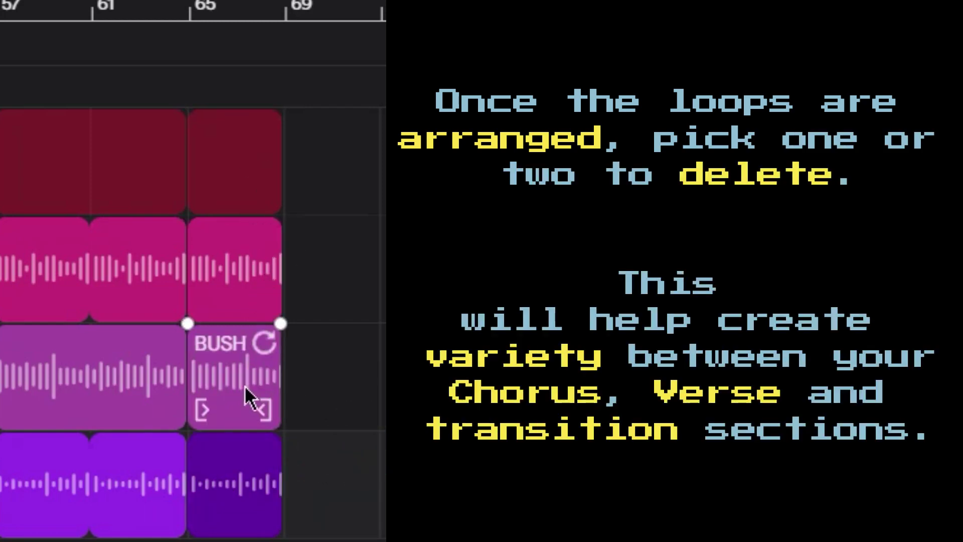
{"action": "left_click", "coordinate": [245, 386]}
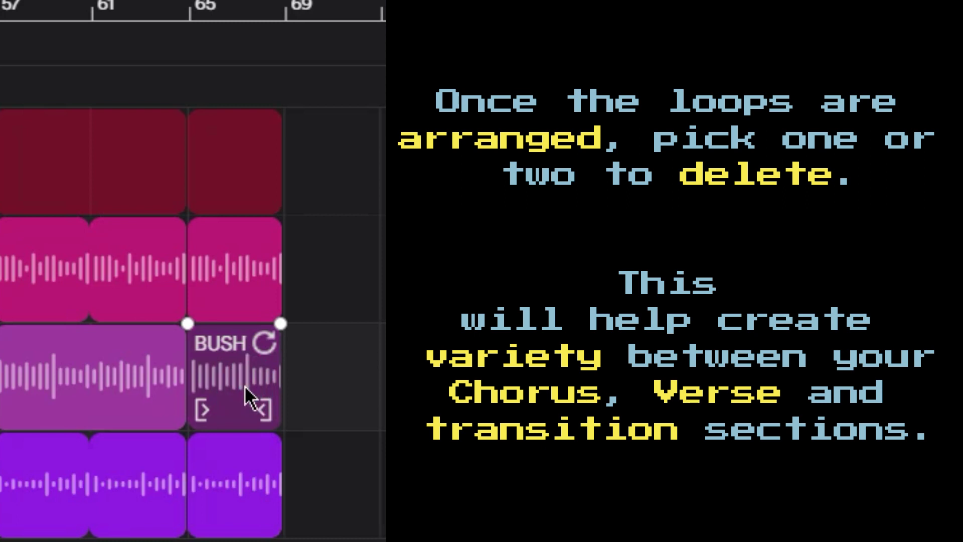
{"action": "key", "text": "Delete"}
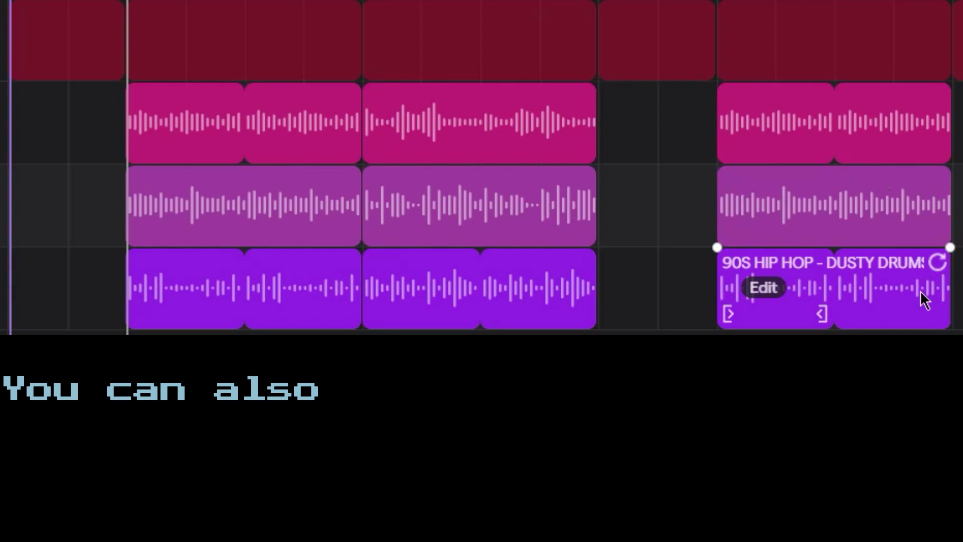
Shorten the drum loop at bar 25 to 4 bars, copy it into the Intro at bar 1, and restore the original to 8 bars.
{"action": "left_click", "coordinate": [938, 263]}
{"action": "left_click_drag", "start_coordinate": [938, 264], "coordinate": [827, 263]}
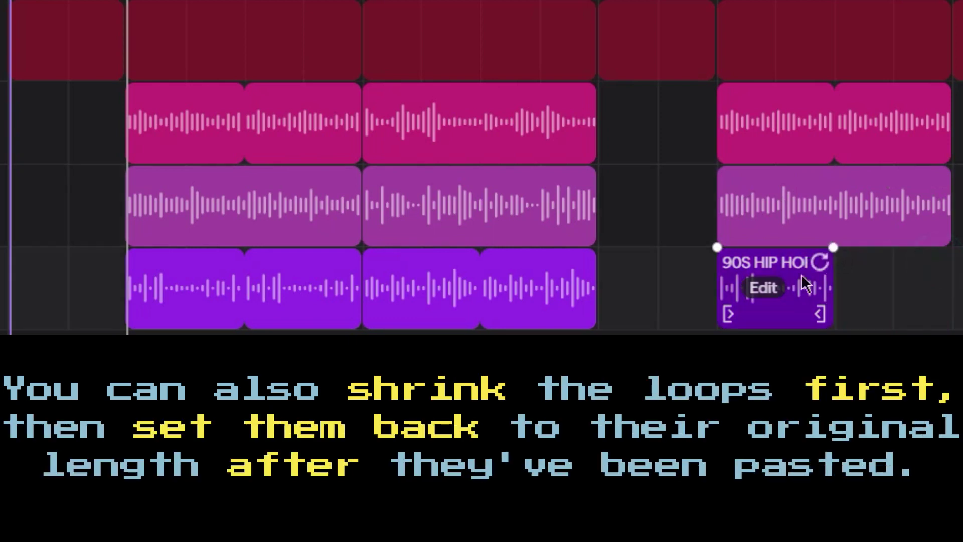
{"action": "left_click", "coordinate": [797, 310]}
{"action": "left_click", "coordinate": [18, 286]}
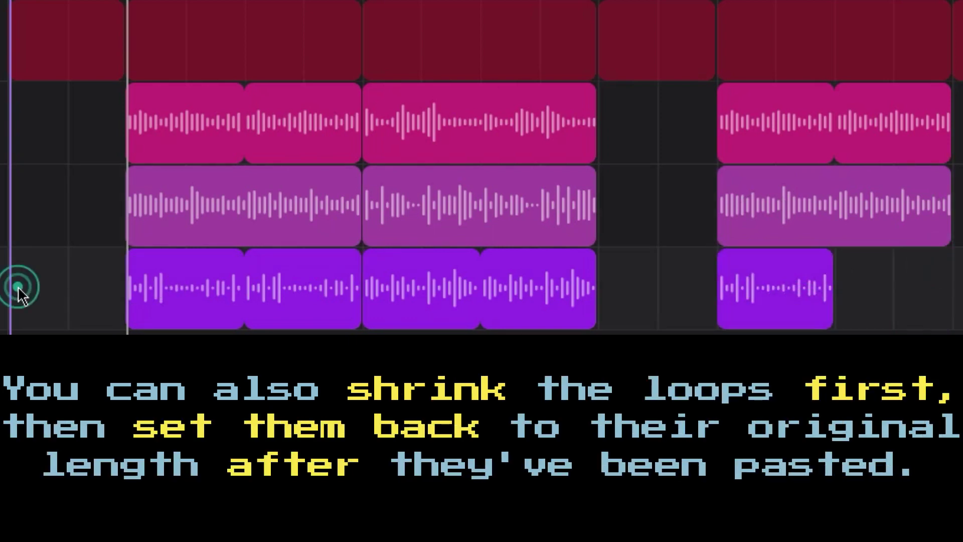
{"action": "key", "text": "ctrl+v"}
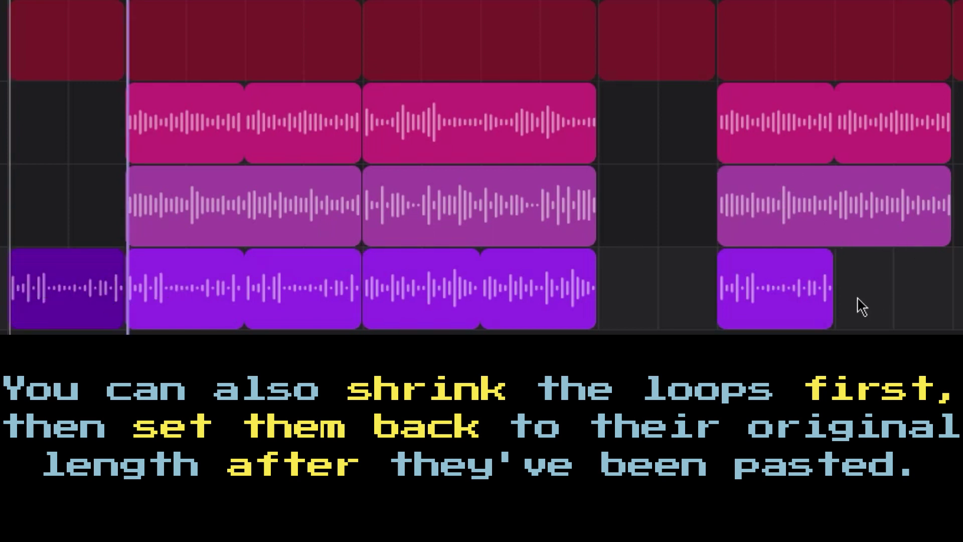
{"action": "left_click_drag", "start_coordinate": [825, 273], "coordinate": [950, 263]}
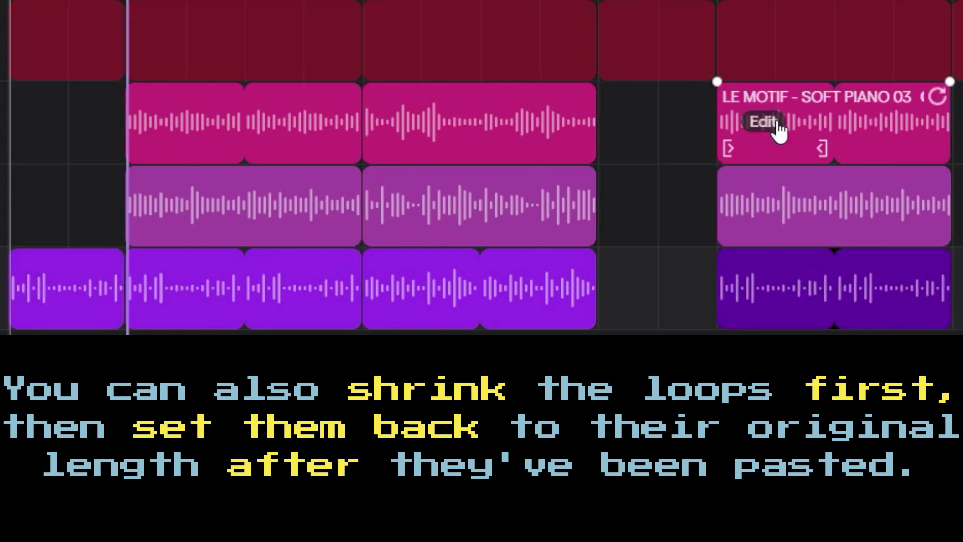
Shorten the soft piano loop at bar 25 to 4 bars and copy it into the Intro at bar 1.
{"action": "left_click_drag", "start_coordinate": [936, 97], "coordinate": [837, 109]}
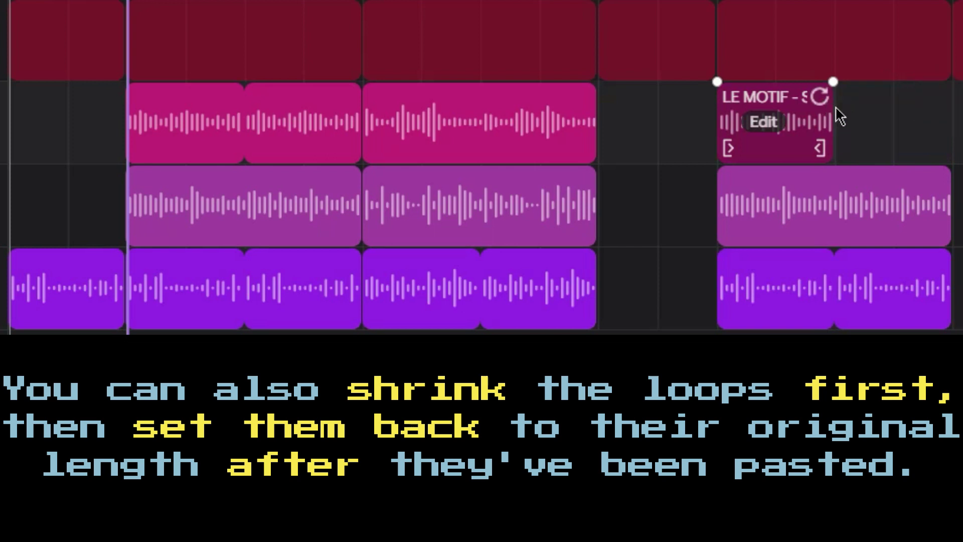
{"action": "left_click", "coordinate": [10, 136]}
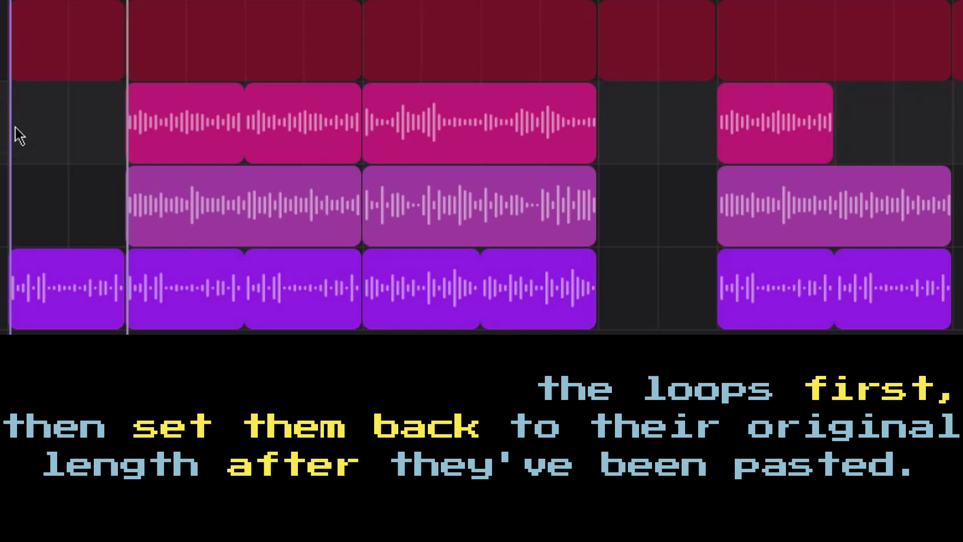
{"action": "key", "text": "ctrl+v"}
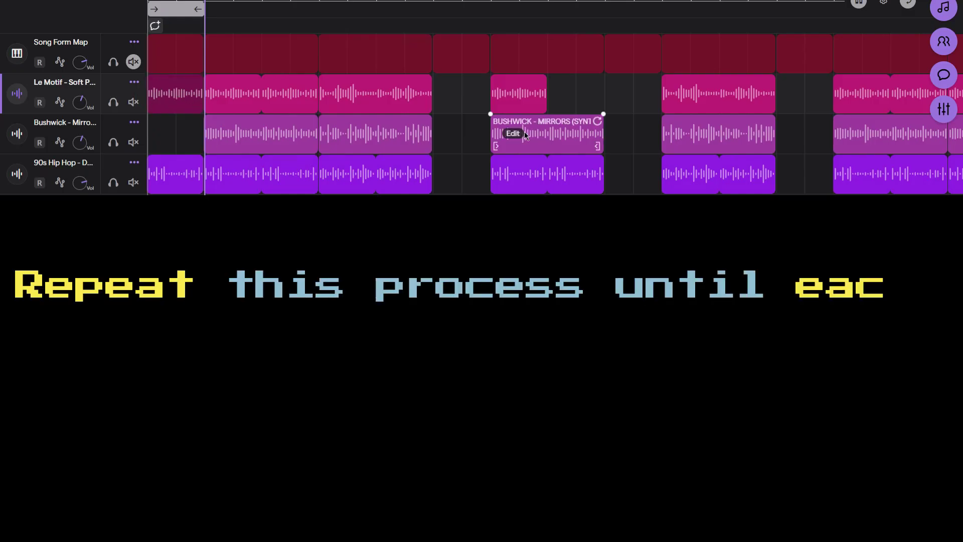
Shorten the Bushwick synth loop at bar 25 to 4 bars and copy it into the Intro at bar 1.
{"action": "left_click", "coordinate": [781, 204]}
{"action": "left_click_drag", "start_coordinate": [936, 180], "coordinate": [833, 211]}
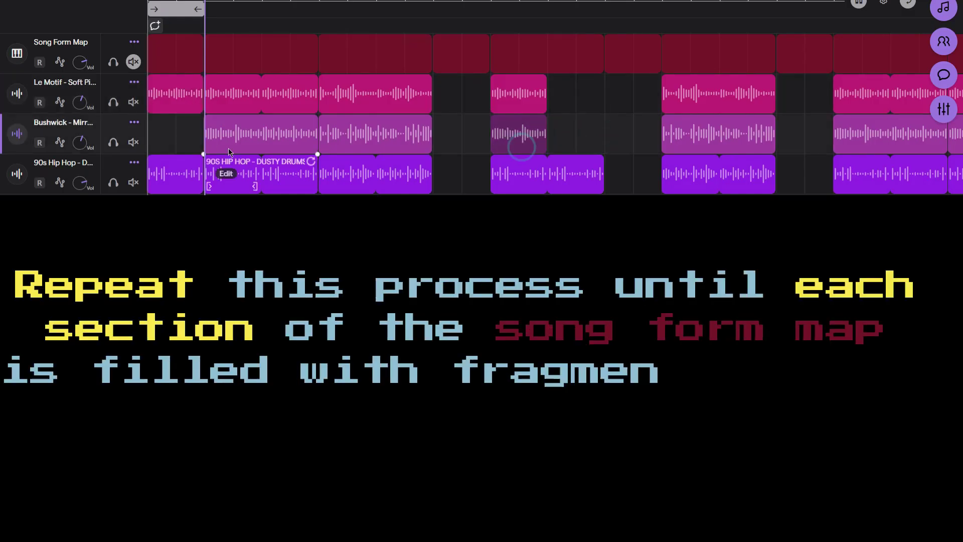
{"action": "left_click", "coordinate": [162, 135]}
{"action": "key", "text": "ctrl+v"}
Delete the piano loop from the Intro and extend the synth and piano loops at bar 25 back to 8 bars.
{"action": "left_click", "coordinate": [184, 101]}
{"action": "key", "text": "Delete"}
{"action": "left_click_drag", "start_coordinate": [542, 133], "coordinate": [604, 133]}
{"action": "left_click", "coordinate": [543, 105]}
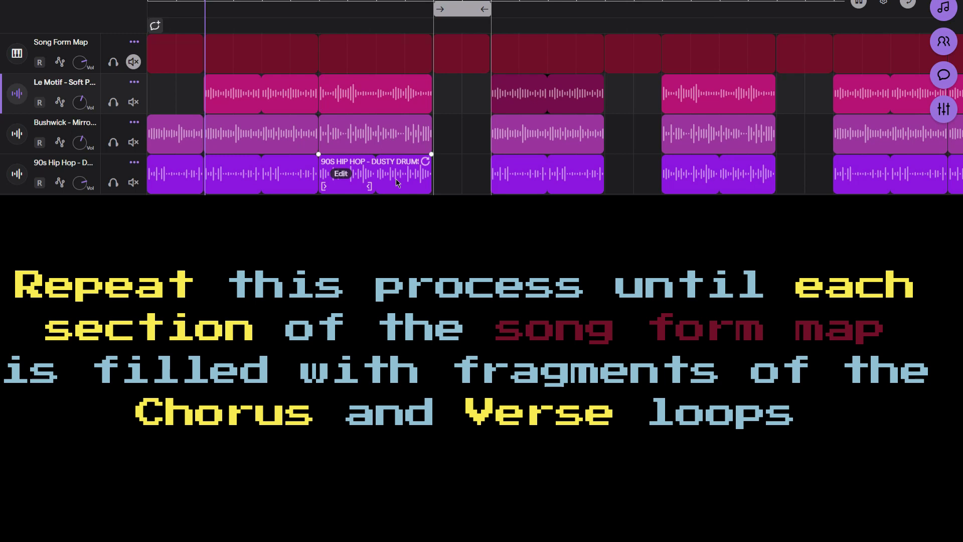
Paste a 4-bar copy of the Verse drum loop from bar 13 into the empty sections at bars 21 and 45.
{"action": "mouse_move", "coordinate": [427, 163]}
{"action": "left_mouse_down"}
{"action": "mouse_move", "coordinate": [376, 168]}
{"action": "mouse_move", "coordinate": [428, 162]}
{"action": "left_mouse_up"}
{"action": "left_click", "coordinate": [348, 189]}
{"action": "key", "text": "ctrl+c"}
{"action": "left_click", "coordinate": [438, 172]}
{"action": "key", "text": "ctrl+v"}
{"action": "left_click", "coordinate": [783, 168]}
{"action": "key", "text": "ctrl+v"}
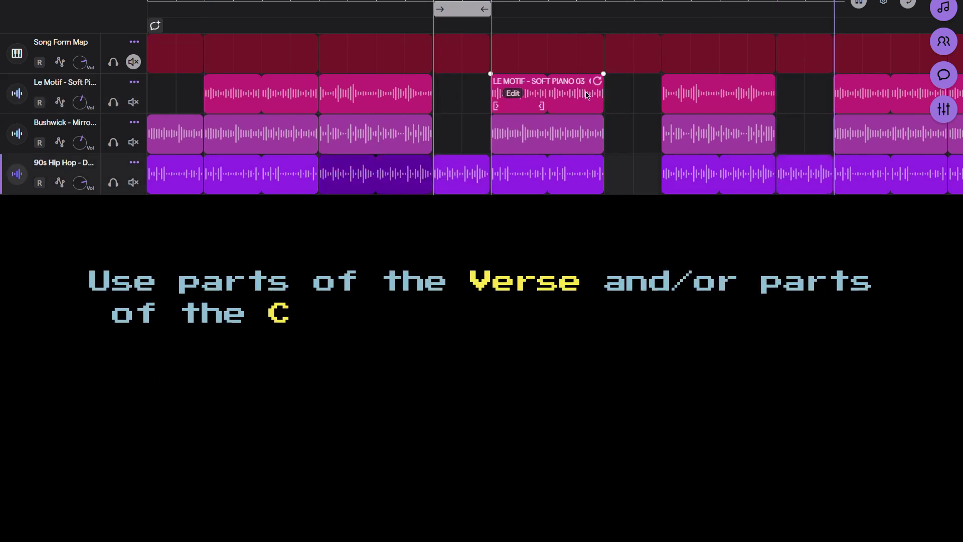
Paste a 4-bar copy of the Chorus piano loop from bar 25 into the empty section at bar 21.
{"action": "mouse_move", "coordinate": [597, 81]}
{"action": "left_mouse_down"}
{"action": "mouse_move", "coordinate": [540, 83]}
{"action": "mouse_move", "coordinate": [595, 82]}
{"action": "left_mouse_up"}
{"action": "left_click", "coordinate": [533, 101]}
{"action": "key", "text": "ctrl+c"}
{"action": "left_click", "coordinate": [441, 101]}
{"action": "key", "text": "ctrl+v"}
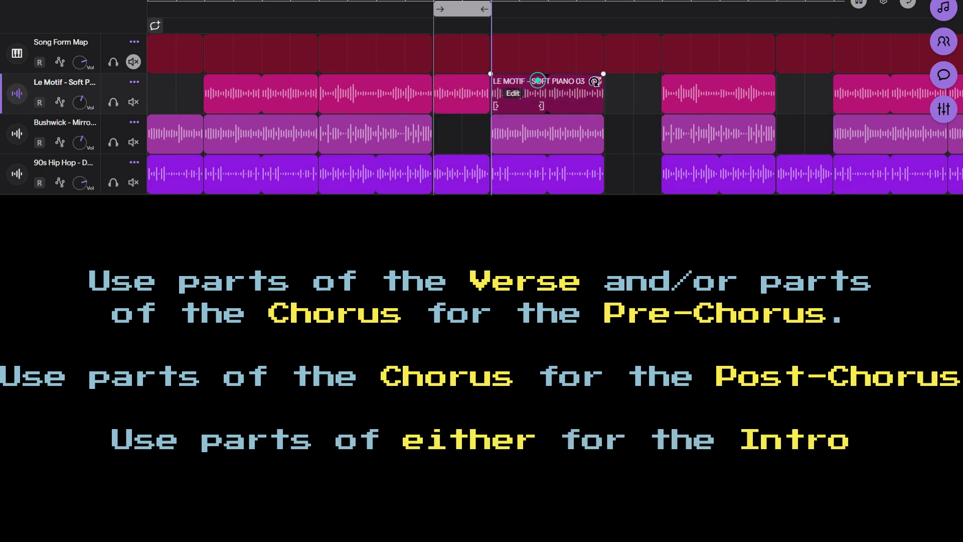
Paste a 4-bar copy of the bar 25 drum loop at bar 33 and extend the bar 25 piano loop to bar 37.
{"action": "left_click", "coordinate": [601, 164]}
{"action": "left_click", "coordinate": [610, 179]}
{"action": "key", "text": "ctrl+v"}
{"action": "left_click_drag", "start_coordinate": [537, 162], "coordinate": [585, 162]}
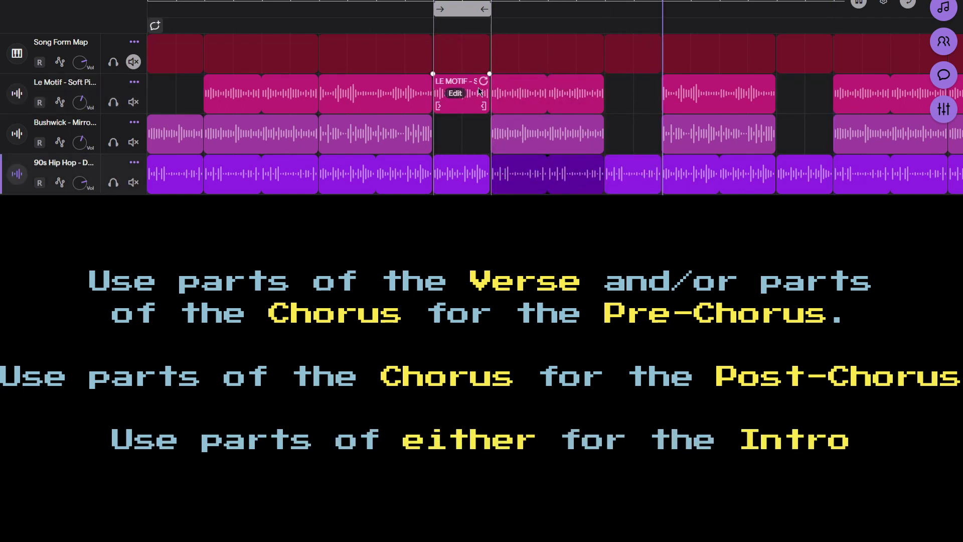
{"action": "left_click_drag", "start_coordinate": [597, 80], "coordinate": [660, 81]}
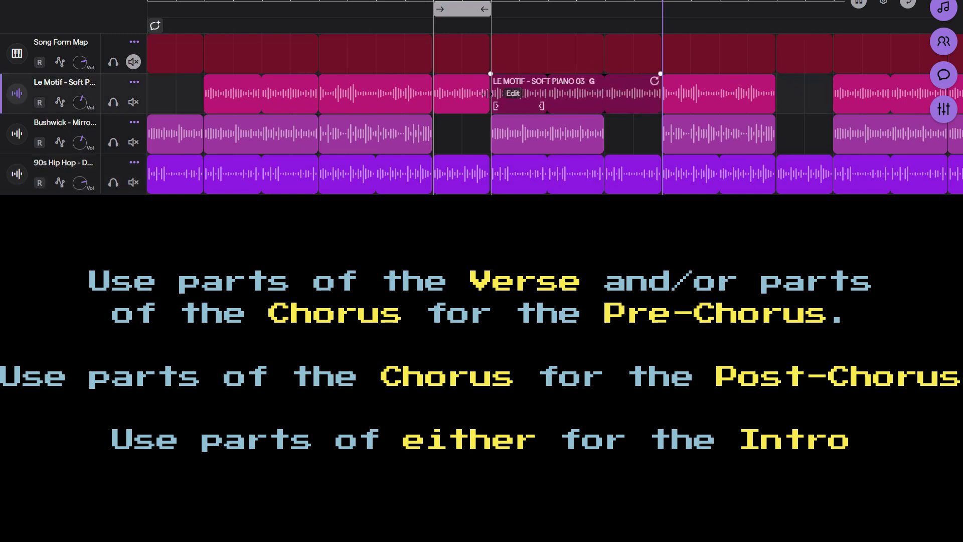
Copy the 4-bar piano and drum loops at bar 21 and paste them at bar 45.
{"action": "left_click", "coordinate": [466, 95]}
{"action": "left_click", "coordinate": [465, 171], "text": "ctrl"}
{"action": "key", "text": "ctrl+c"}
{"action": "left_click", "coordinate": [783, 90]}
{"action": "key", "text": "ctrl+v"}
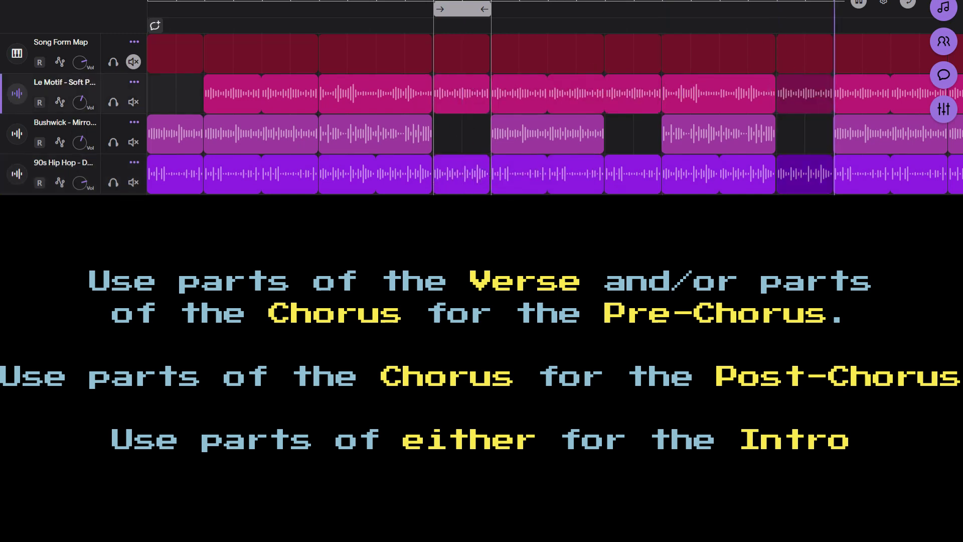
Move the playback loop region to the Chorus at bars 5 to 13.
{"action": "scroll", "coordinate": [679, 64], "scroll_direction": "right", "scroll_amount": 8}
{"action": "scroll", "coordinate": [318, 116], "scroll_direction": "left", "scroll_amount": 5}
{"action": "scroll", "coordinate": [350, 116], "scroll_direction": "down", "scroll_amount": 3}
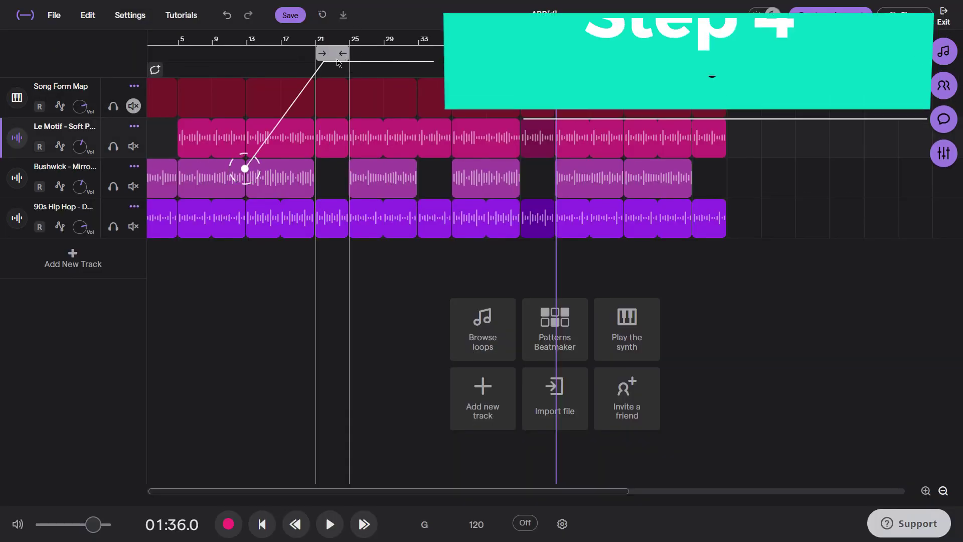
{"action": "left_click_drag", "start_coordinate": [340, 57], "coordinate": [199, 63]}
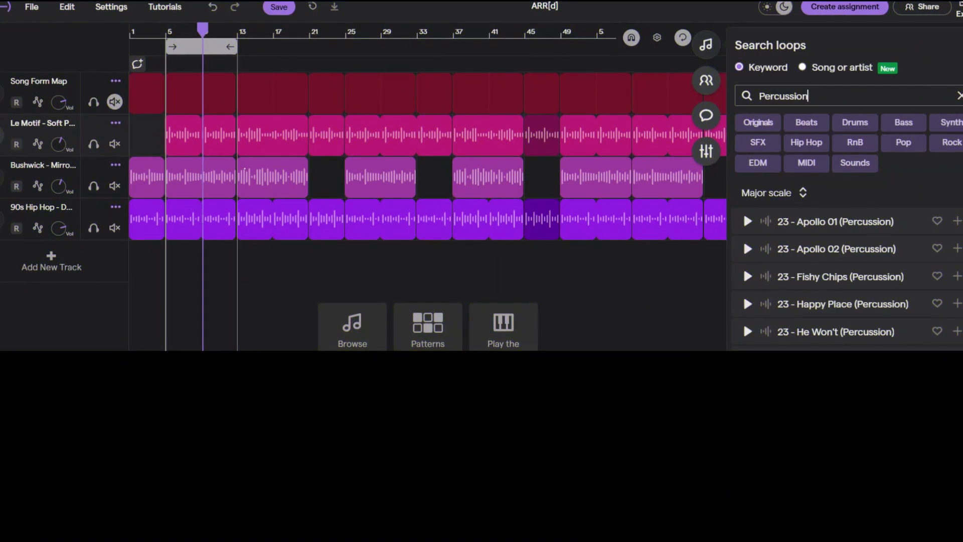
Preview loops from the Percussion search results to find a new layer for the song.
{"action": "left_click", "coordinate": [748, 276]}
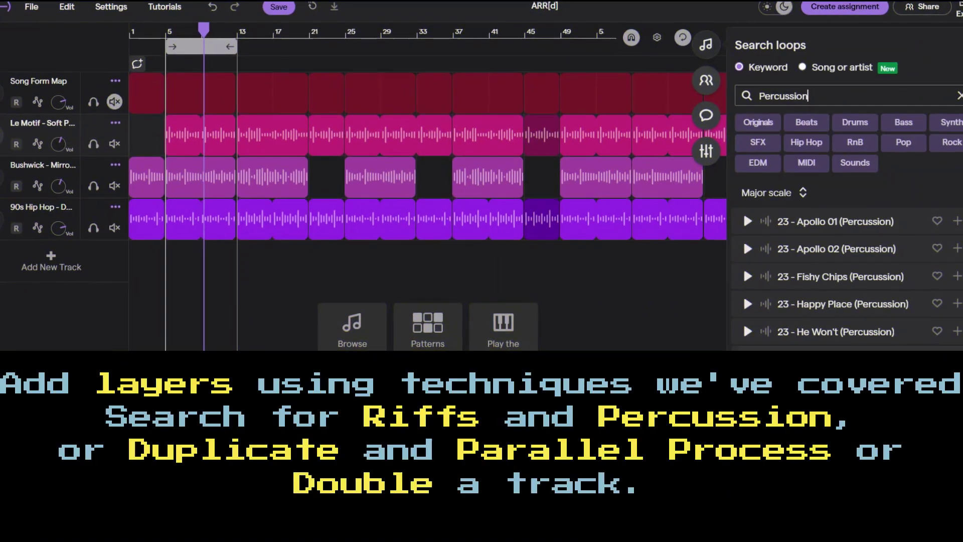
{"action": "scroll", "coordinate": [748, 306], "scroll_direction": "down", "scroll_amount": 15}
{"action": "left_click", "coordinate": [748, 337]}
{"action": "left_click", "coordinate": [751, 280]}
{"action": "scroll", "coordinate": [751, 280], "scroll_direction": "up", "scroll_amount": 1}
{"action": "left_click", "coordinate": [749, 320]}
{"action": "scroll", "coordinate": [753, 288], "scroll_direction": "up", "scroll_amount": 1}
{"action": "left_click", "coordinate": [752, 273]}
{"action": "left_click", "coordinate": [757, 301]}
{"action": "scroll", "coordinate": [760, 301], "scroll_direction": "down", "scroll_amount": 5}
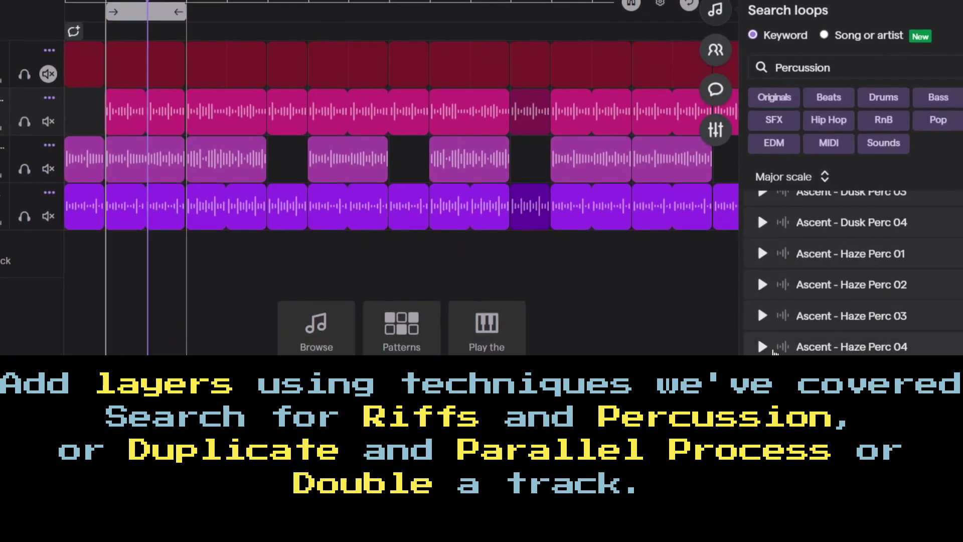
{"action": "scroll", "coordinate": [765, 301], "scroll_direction": "down", "scroll_amount": 3}
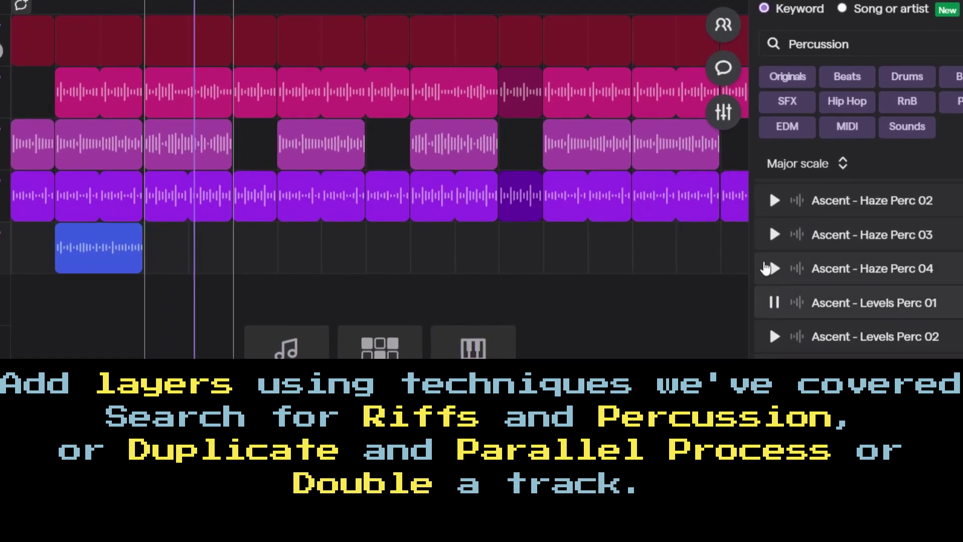
{"action": "scroll", "coordinate": [767, 281], "scroll_direction": "down", "scroll_amount": 4}
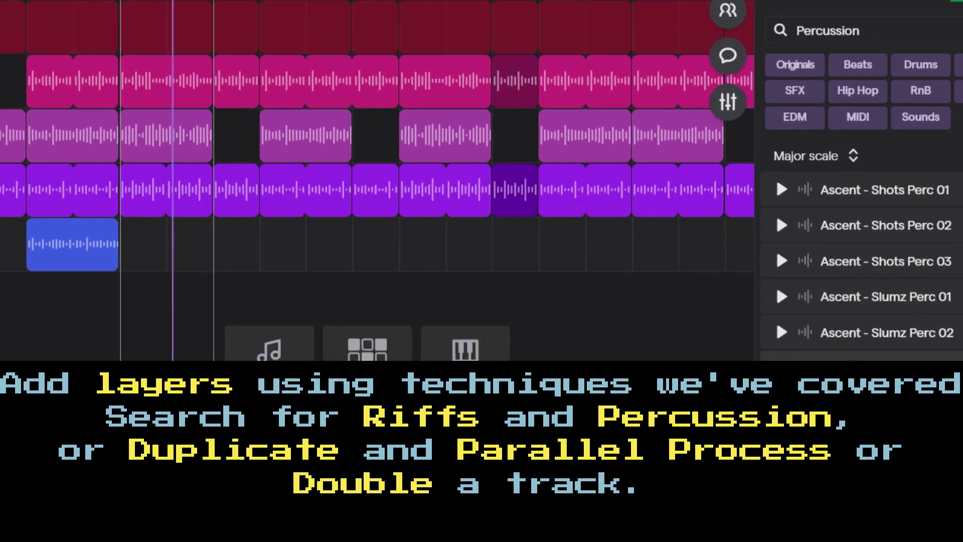
{"action": "scroll", "coordinate": [779, 218], "scroll_direction": "down", "scroll_amount": 5}
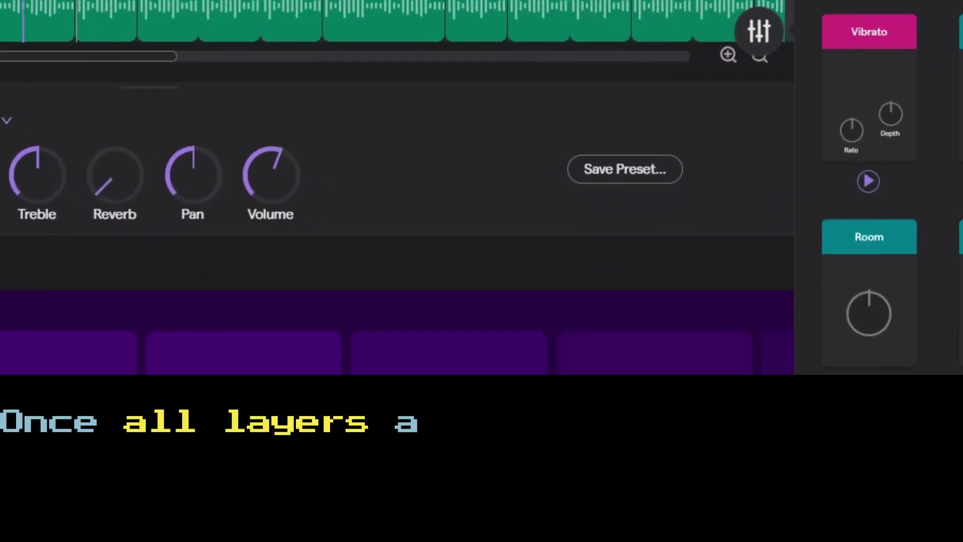
Choose effects for the duplicated soft piano track from the effects library.
{"action": "left_click", "coordinate": [899, 279]}
{"action": "scroll", "coordinate": [898, 280], "scroll_direction": "down", "scroll_amount": 4}
{"action": "left_click", "coordinate": [885, 50]}
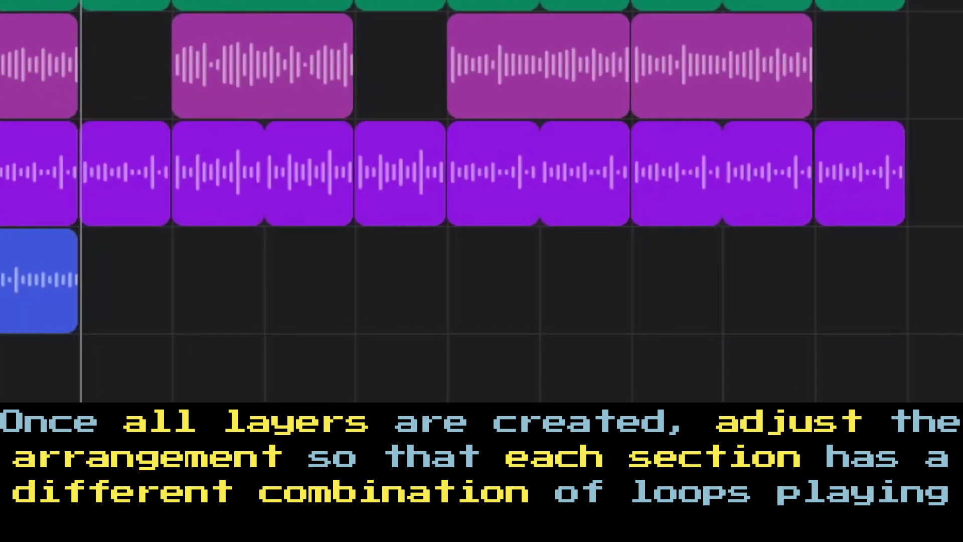
{"action": "left_click", "coordinate": [317, 216]}
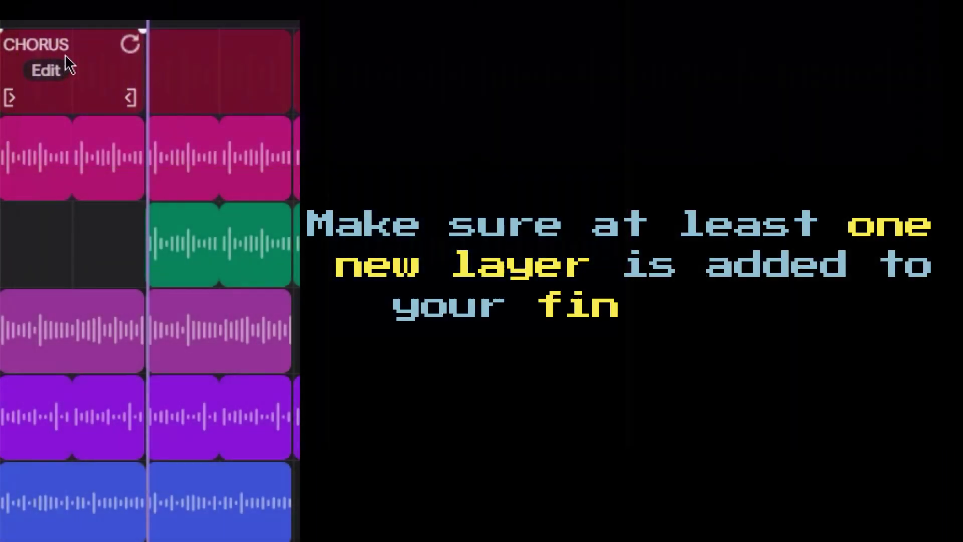
{"action": "left_click", "coordinate": [179, 52]}
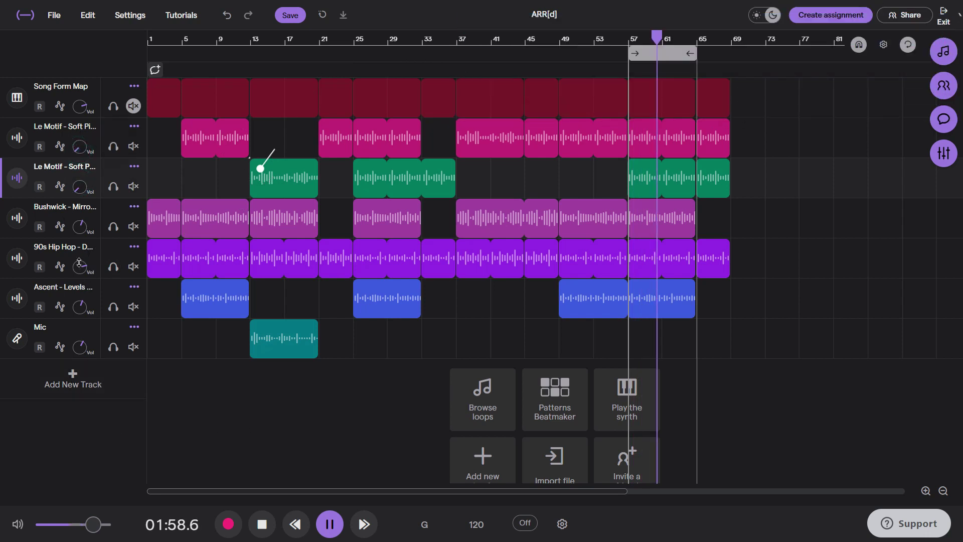
Lower the volumes of the 90s Hip Hop drum track and the Ascent percussion track to minimum.
{"action": "left_click_drag", "start_coordinate": [80, 264], "coordinate": [79, 267]}
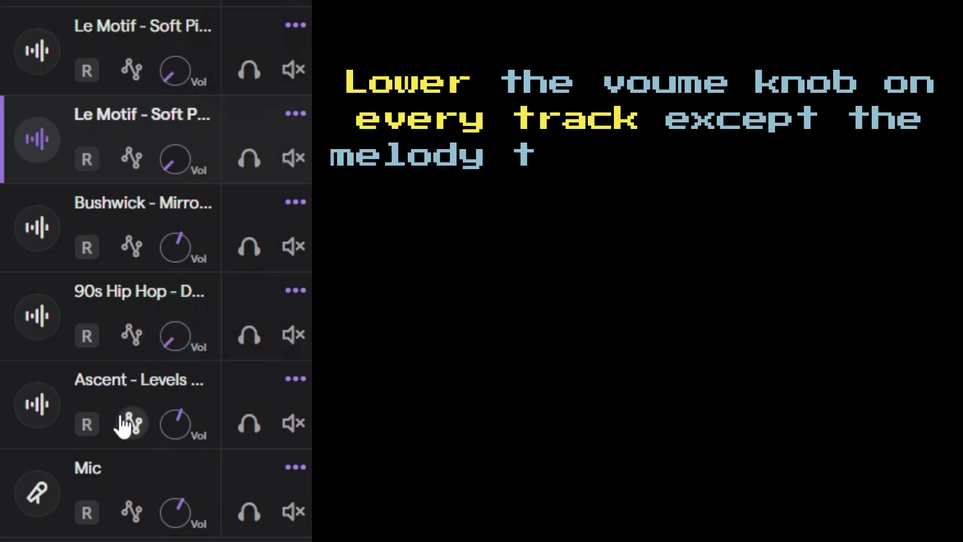
{"action": "left_click_drag", "start_coordinate": [175, 424], "coordinate": [175, 437]}
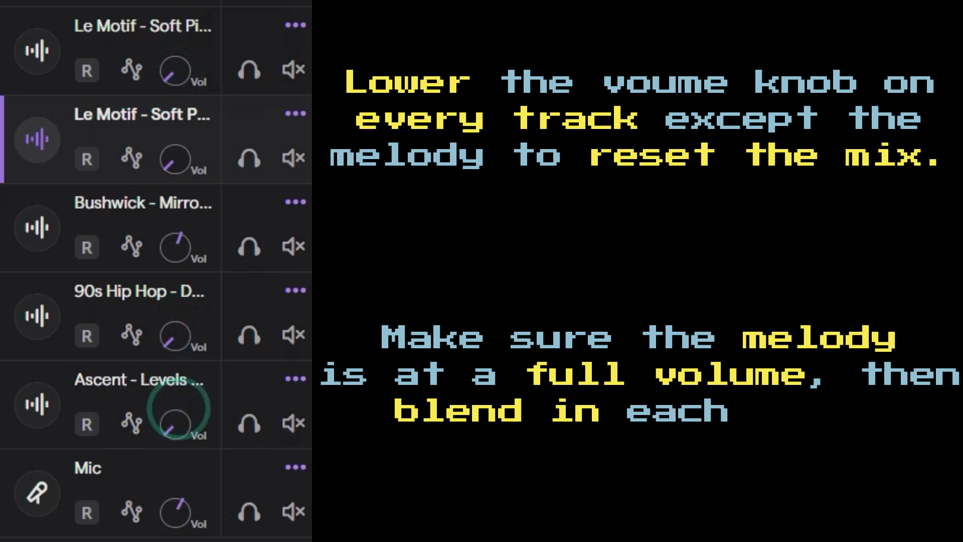
Raise the Bushwick synth track's volume and bring the first soft piano track up to -12.
{"action": "left_click_drag", "start_coordinate": [190, 238], "coordinate": [181, 236]}
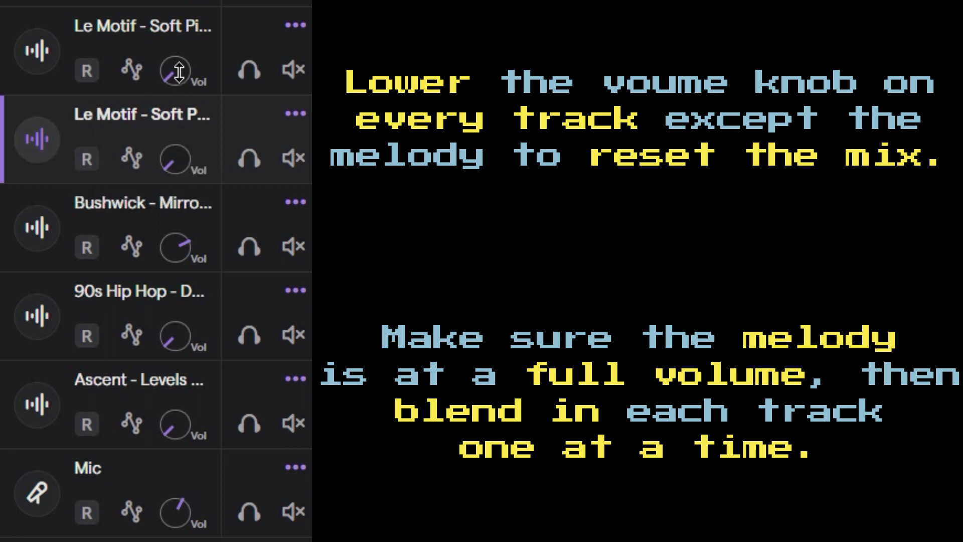
{"action": "left_click_drag", "start_coordinate": [179, 71], "coordinate": [180, 6]}
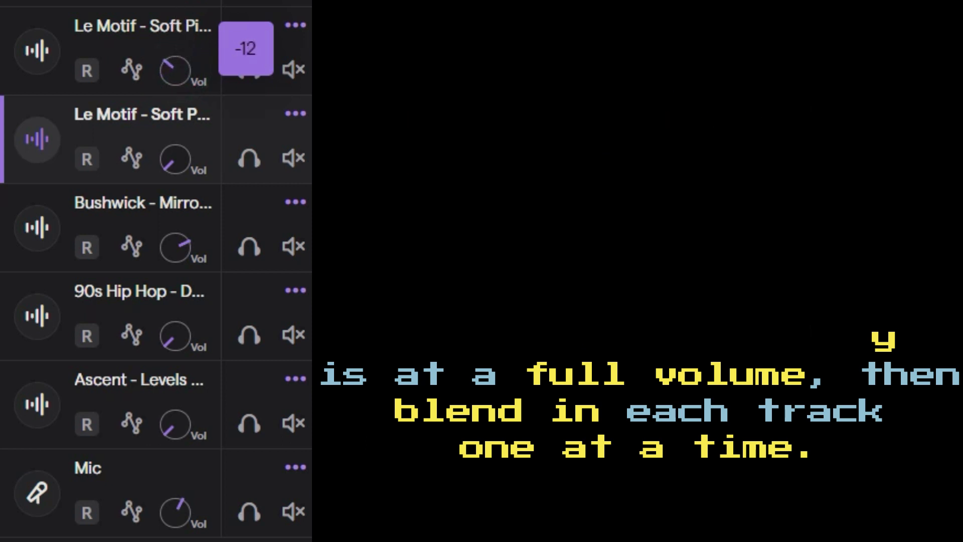
Pan the first soft piano track to 0.19 and raise its volume to -6.
{"action": "left_click", "coordinate": [40, 66]}
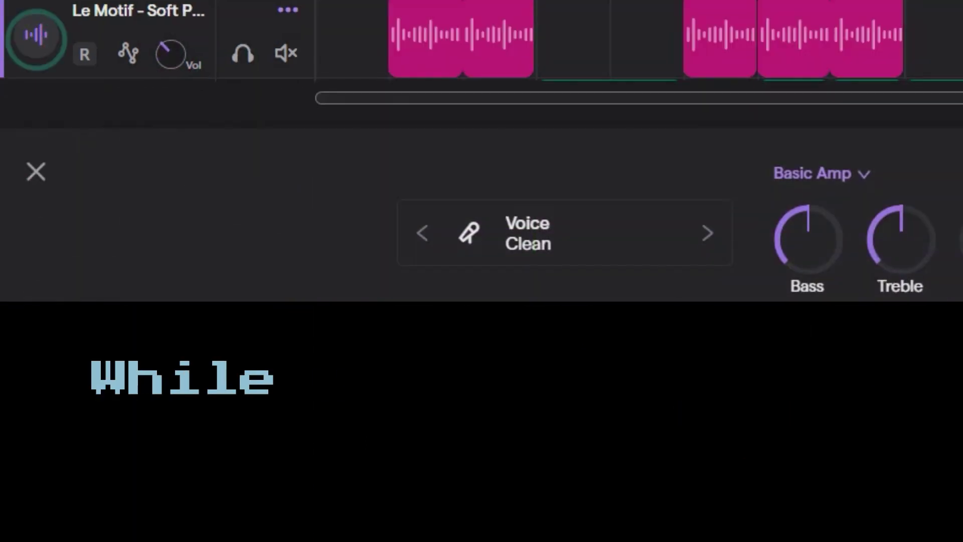
{"action": "left_click_drag", "start_coordinate": [830, 233], "coordinate": [819, 261]}
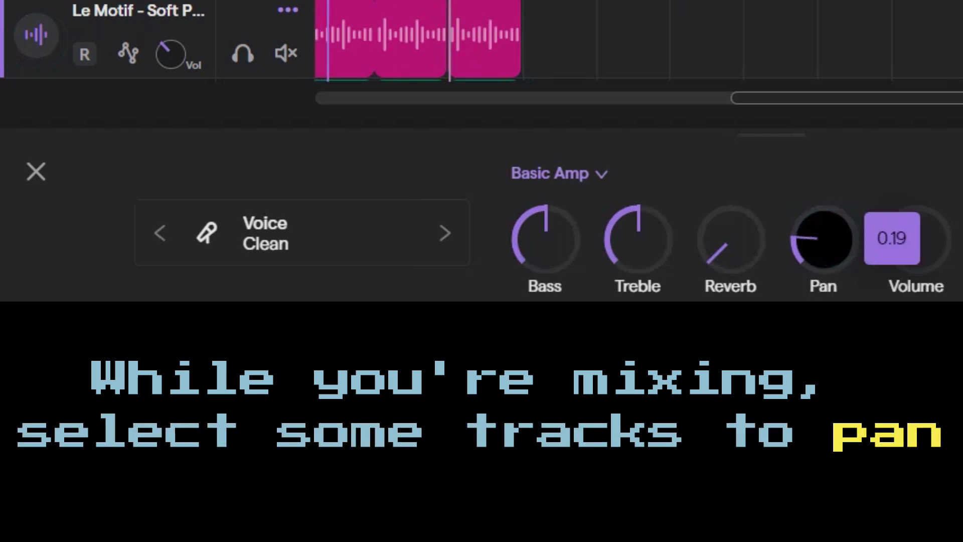
{"action": "left_click", "coordinate": [22, 170]}
{"action": "left_click_drag", "start_coordinate": [168, 63], "coordinate": [181, 23]}
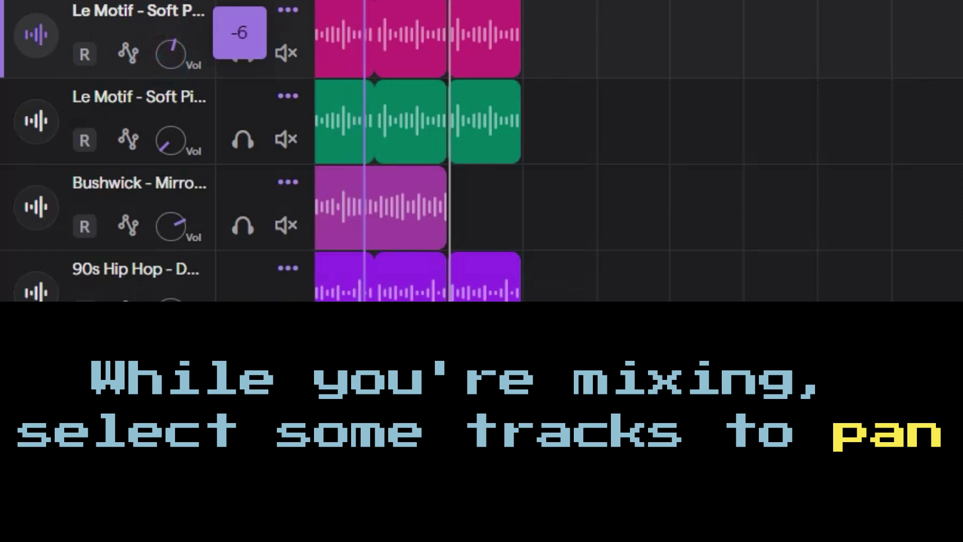
Pan the duplicated soft piano track toward the right channel and raise its volume into the mix.
{"action": "left_click", "coordinate": [45, 142]}
{"action": "left_click_drag", "start_coordinate": [816, 239], "coordinate": [816, 142]}
{"action": "left_click_drag", "start_coordinate": [826, 109], "coordinate": [826, 111]}
{"action": "left_click_drag", "start_coordinate": [917, 239], "coordinate": [942, 172]}
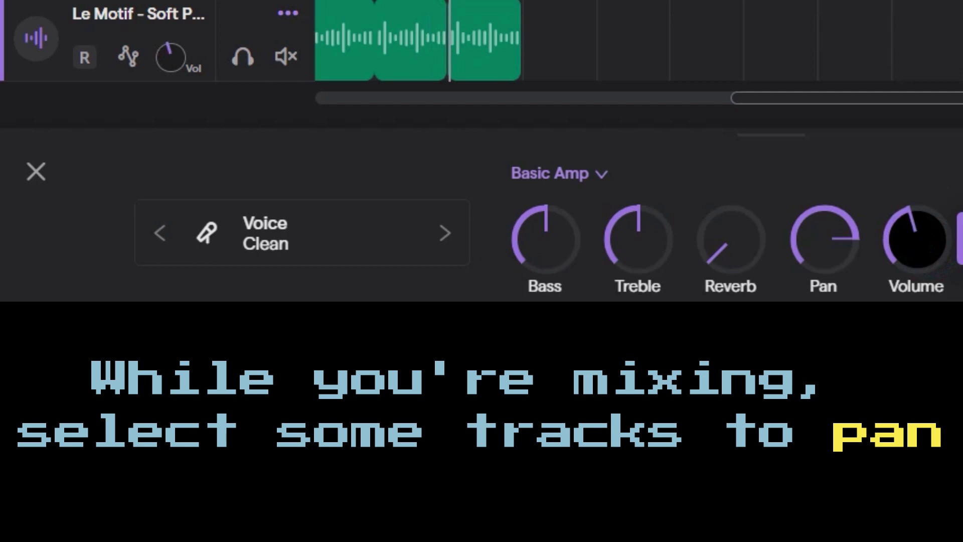
{"action": "left_click", "coordinate": [34, 168]}
Raise the first soft piano track's volume further and adjust the Bushwick synth volume to about 0.
{"action": "left_click_drag", "start_coordinate": [173, 50], "coordinate": [174, 43]}
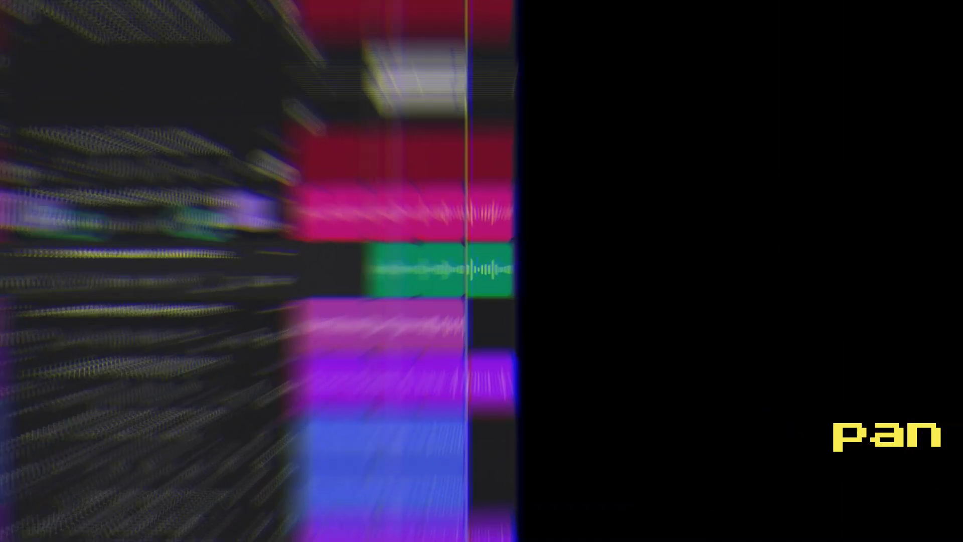
{"action": "left_click_drag", "start_coordinate": [198, 216], "coordinate": [204, 202]}
{"action": "left_click_drag", "start_coordinate": [197, 333], "coordinate": [196, 328]}
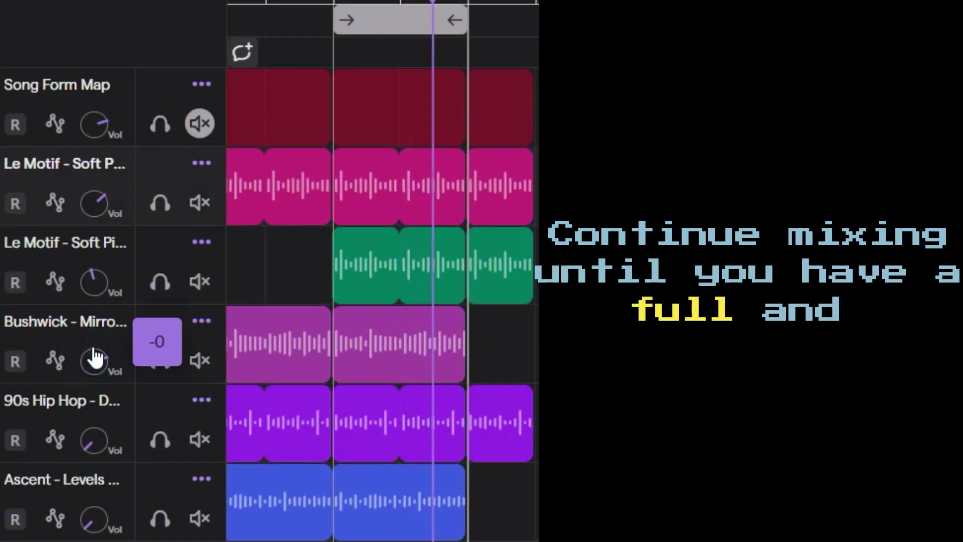
{"action": "left_click_drag", "start_coordinate": [93, 349], "coordinate": [94, 346]}
Raise the Ascent percussion and 90s Hip Hop drum volumes to blend them in, and fine-tune the Bushwick synth volume.
{"action": "left_click_drag", "start_coordinate": [94, 520], "coordinate": [106, 422]}
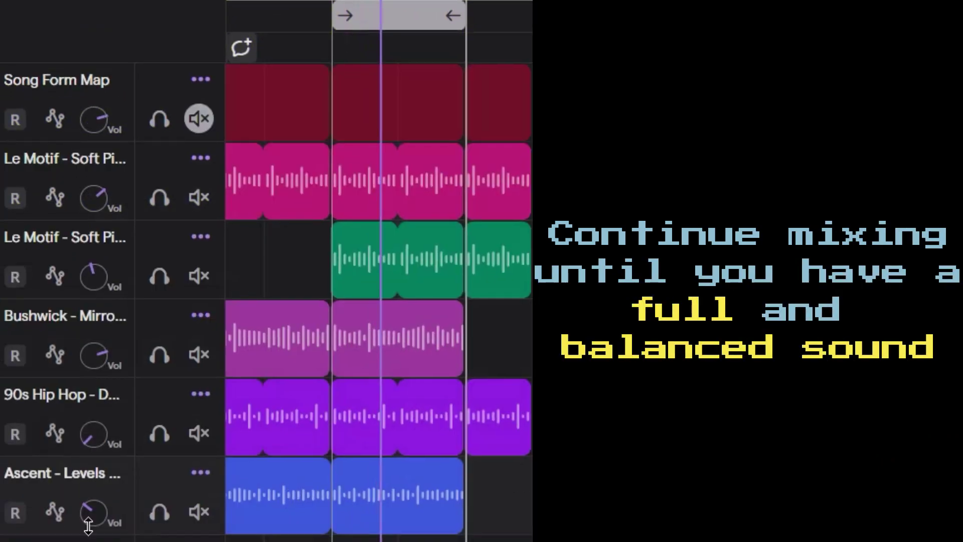
{"action": "left_click_drag", "start_coordinate": [97, 509], "coordinate": [118, 477]}
{"action": "left_click_drag", "start_coordinate": [93, 434], "coordinate": [125, 91]}
{"action": "left_click", "coordinate": [95, 519]}
{"action": "left_click_drag", "start_coordinate": [93, 351], "coordinate": [93, 354]}
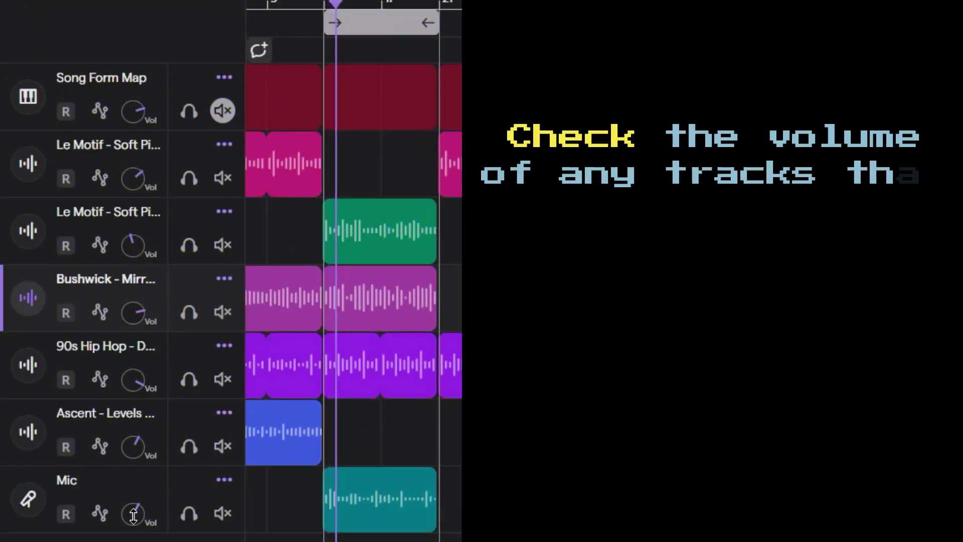
Lower the Mic track's volume to about -9 and save the project.
{"action": "left_click_drag", "start_coordinate": [133, 516], "coordinate": [134, 529]}
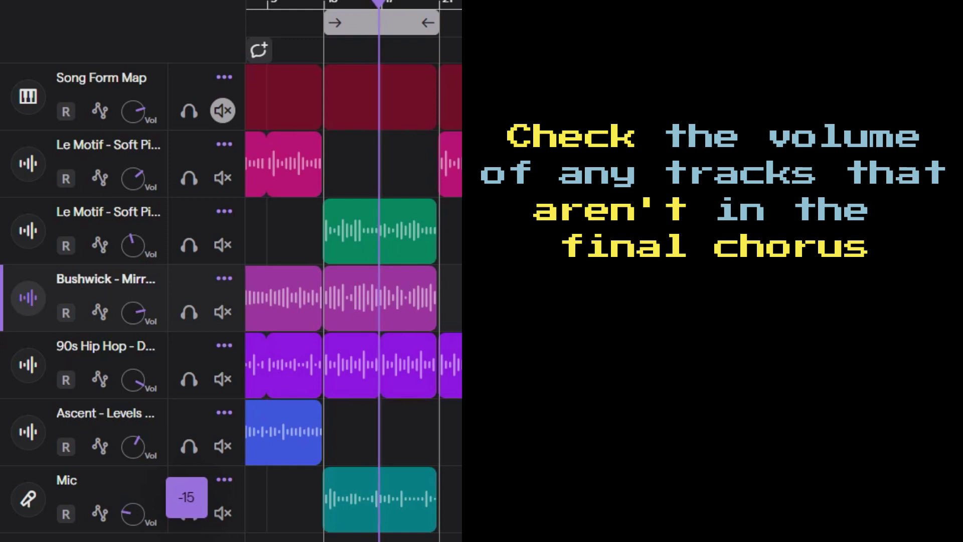
{"action": "left_click_drag", "start_coordinate": [134, 532], "coordinate": [133, 519]}
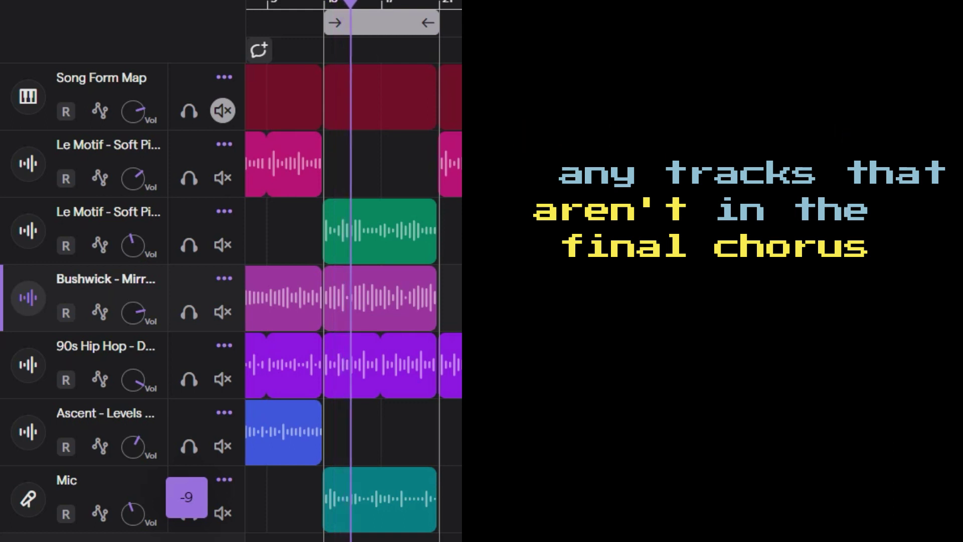
{"action": "left_click_drag", "start_coordinate": [133, 514], "coordinate": [132, 511]}
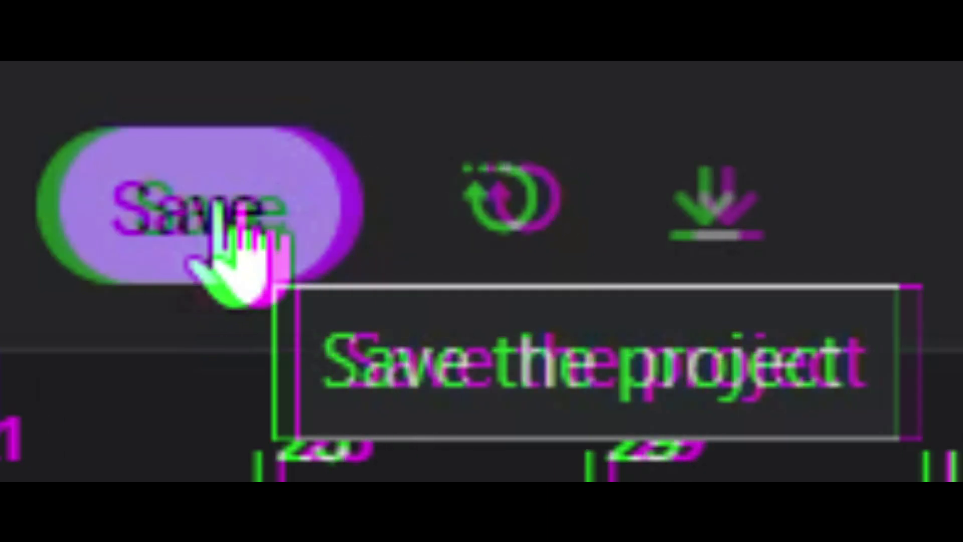
{"action": "left_click", "coordinate": [247, 209]}
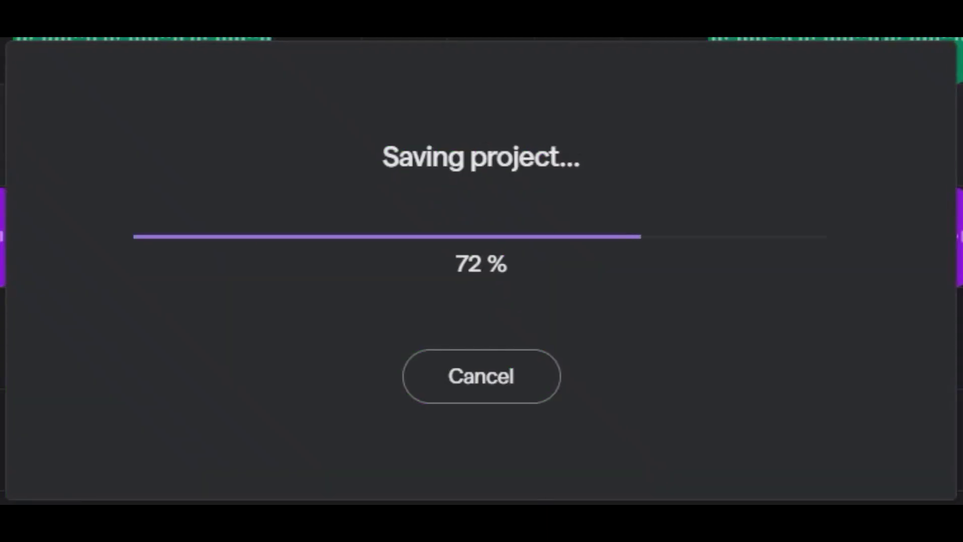